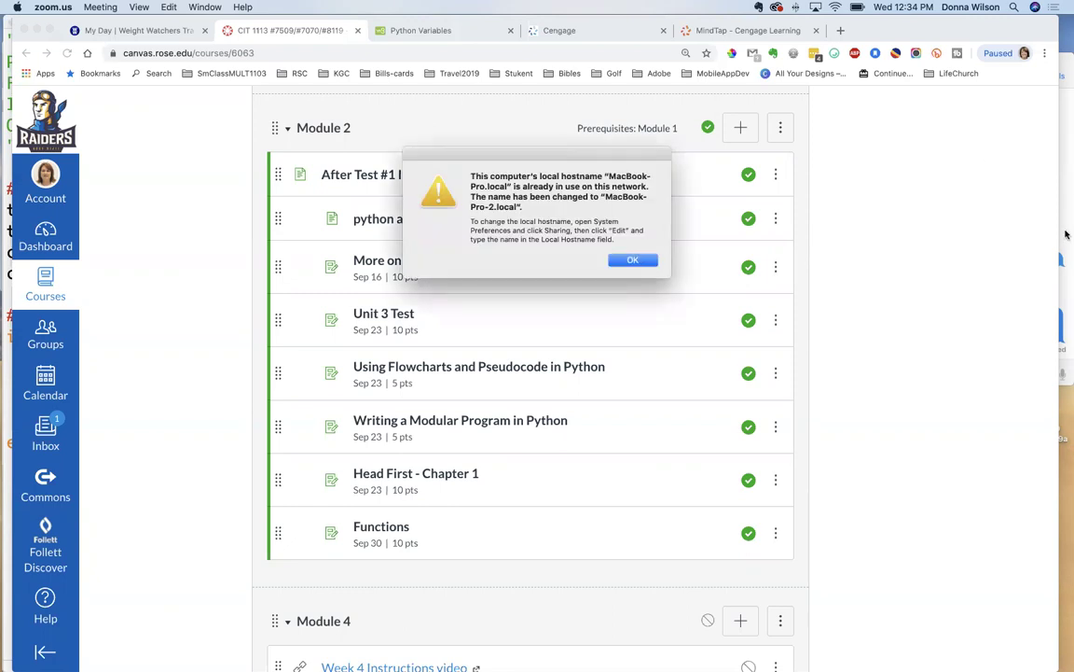
Step: Dismiss the local hostname alert and switch the CIT 1113 course home page to Student View
left_click(632, 261)
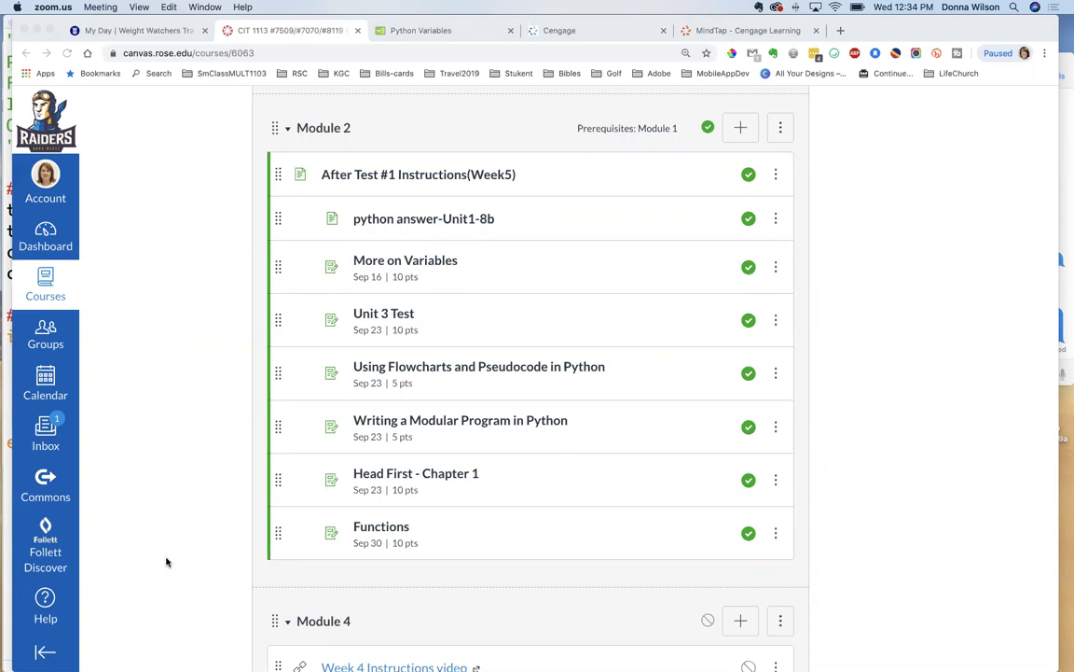
left_click(126, 230)
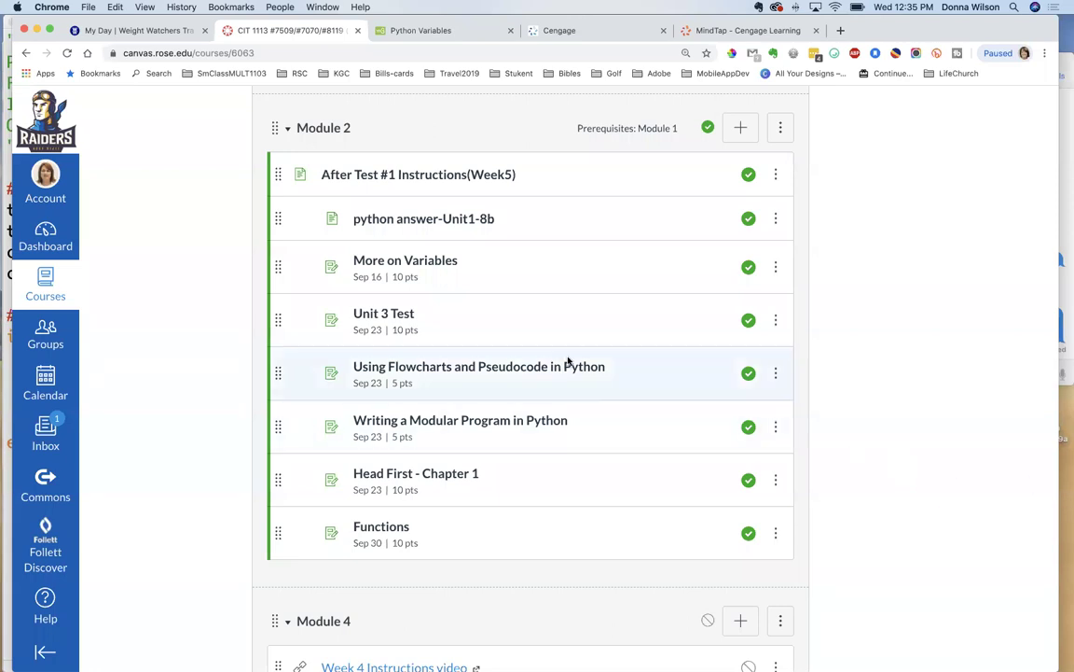
scroll(567, 362, "up", 15)
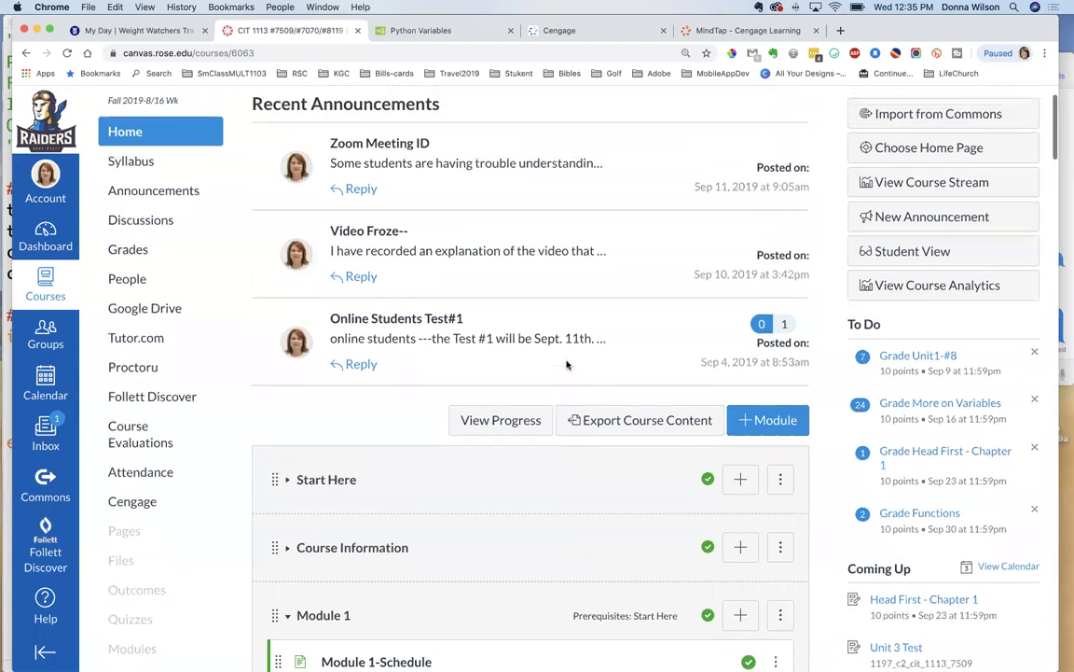
scroll(567, 365, "up", 2)
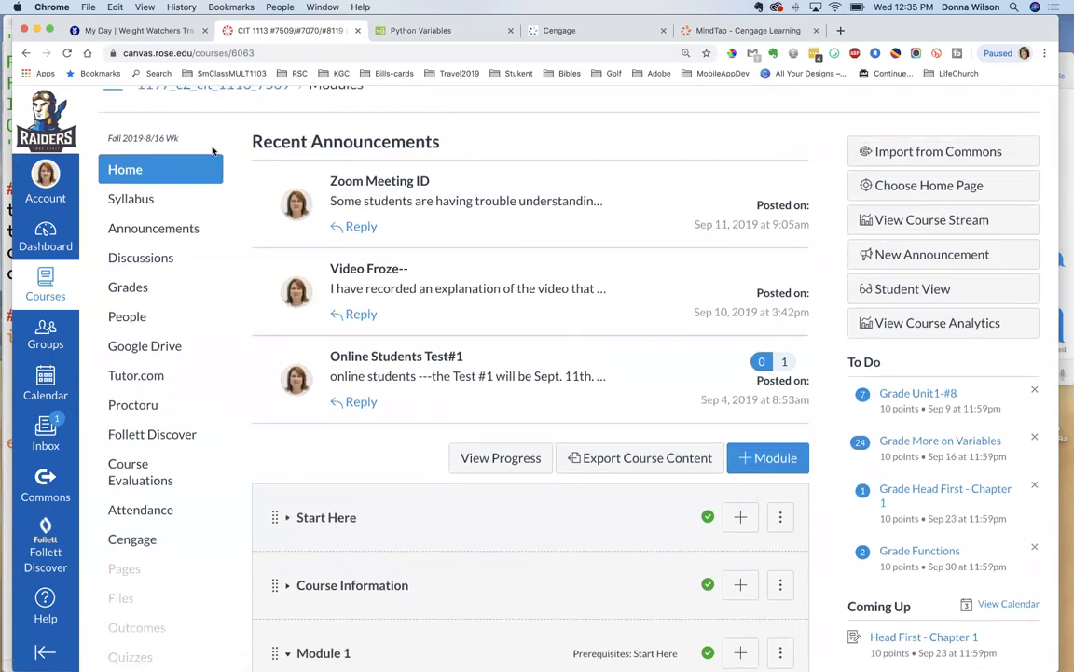
scroll(197, 177, "up", 1)
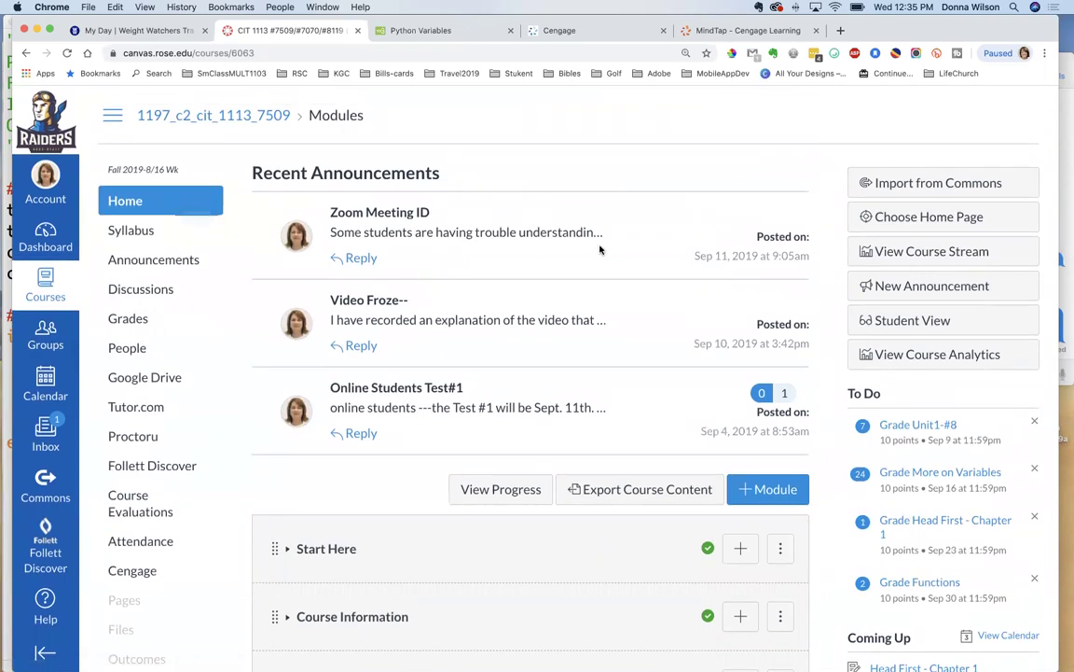
left_click(895, 319)
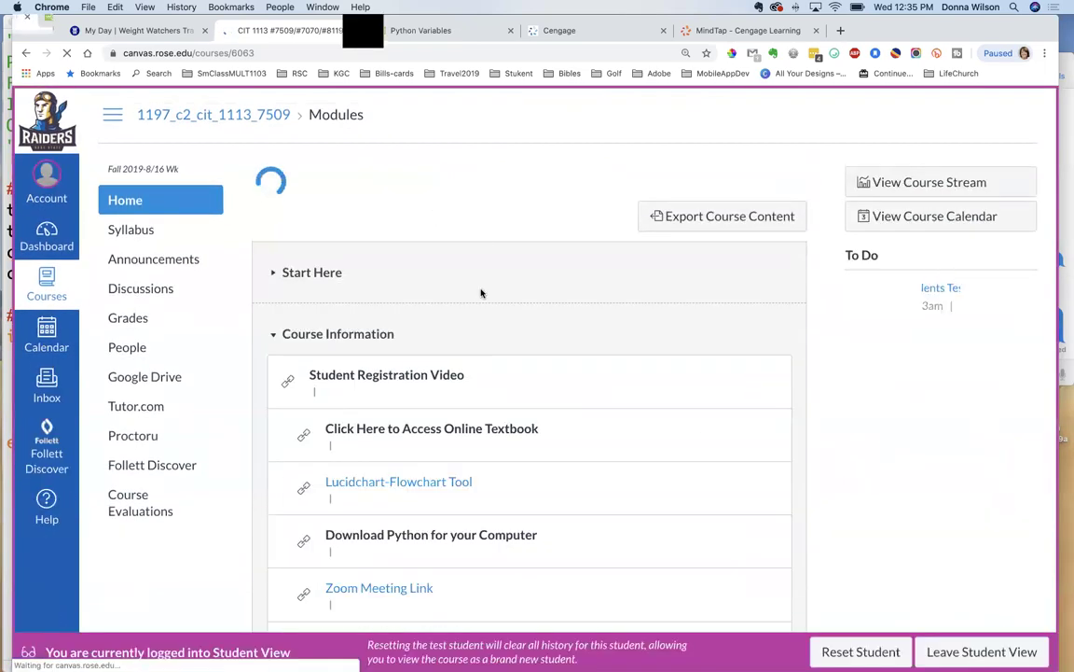
Step: Look through the student's module list and collapse the Course Information and Module 1 sections
scroll(530, 355, "down", 10)
scroll(530, 355, "down", 5)
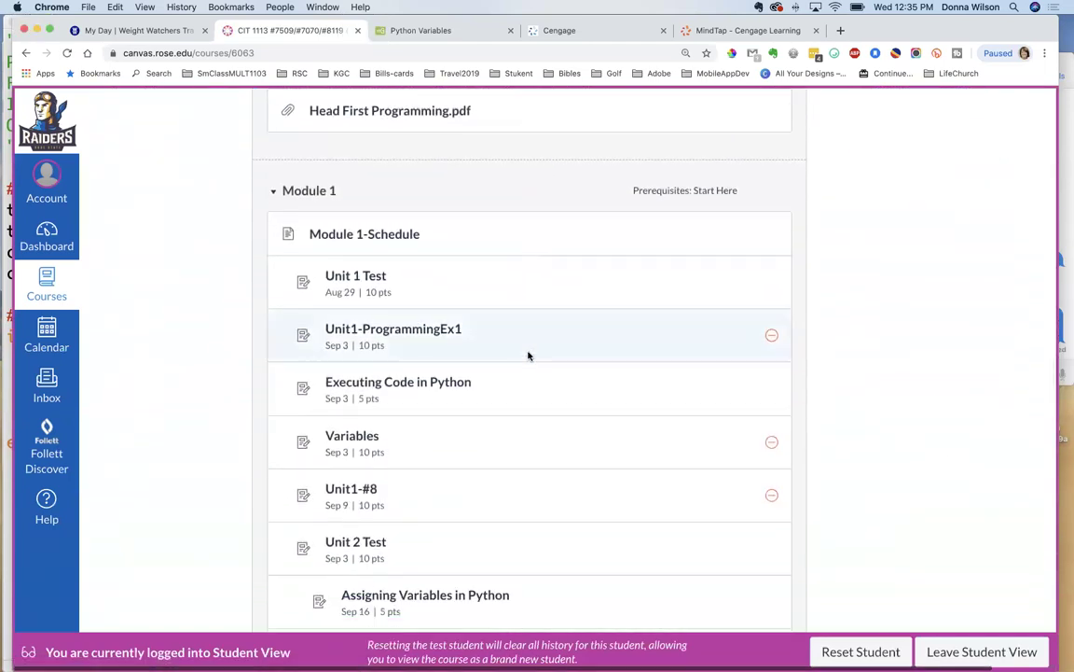
scroll(842, 402, "down", 7)
scroll(842, 401, "down", 8)
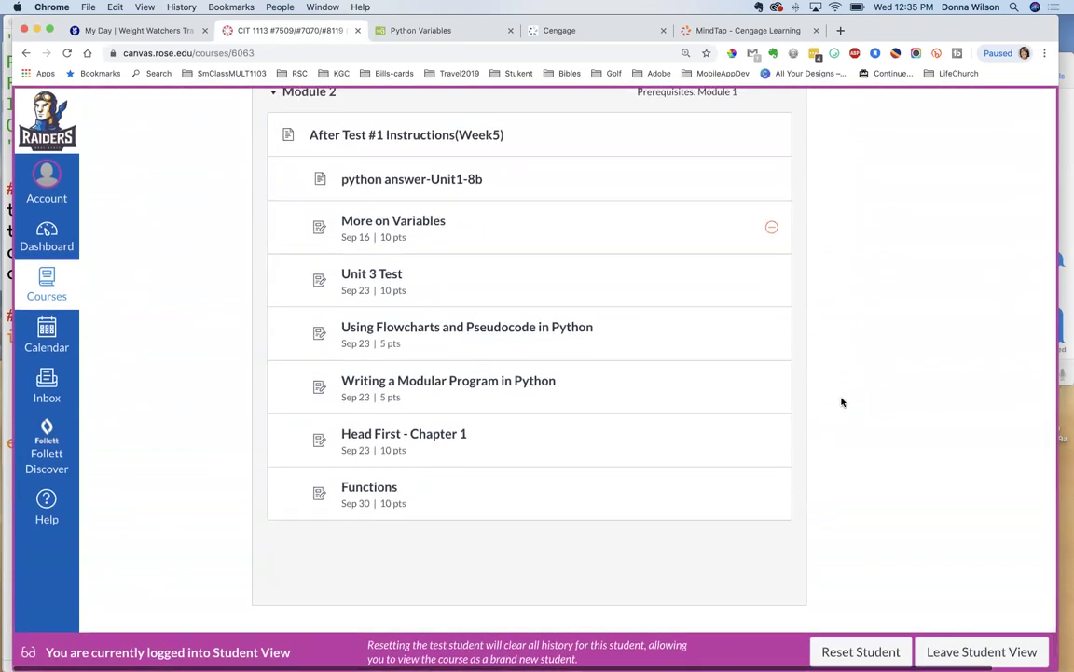
scroll(842, 402, "up", 18)
scroll(842, 402, "up", 10)
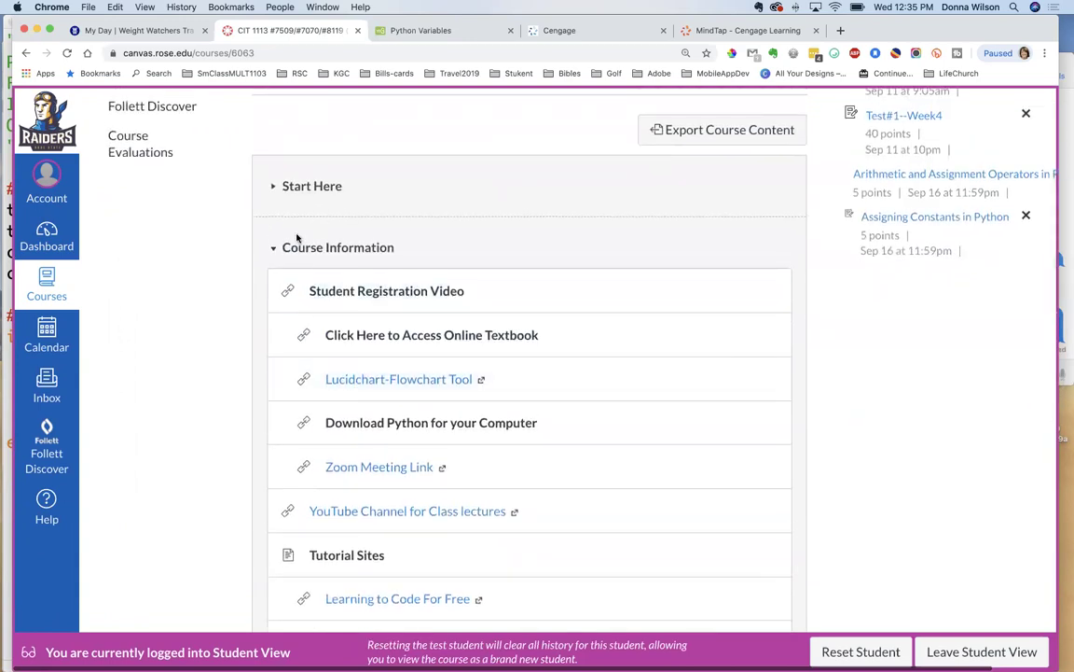
left_click(272, 247)
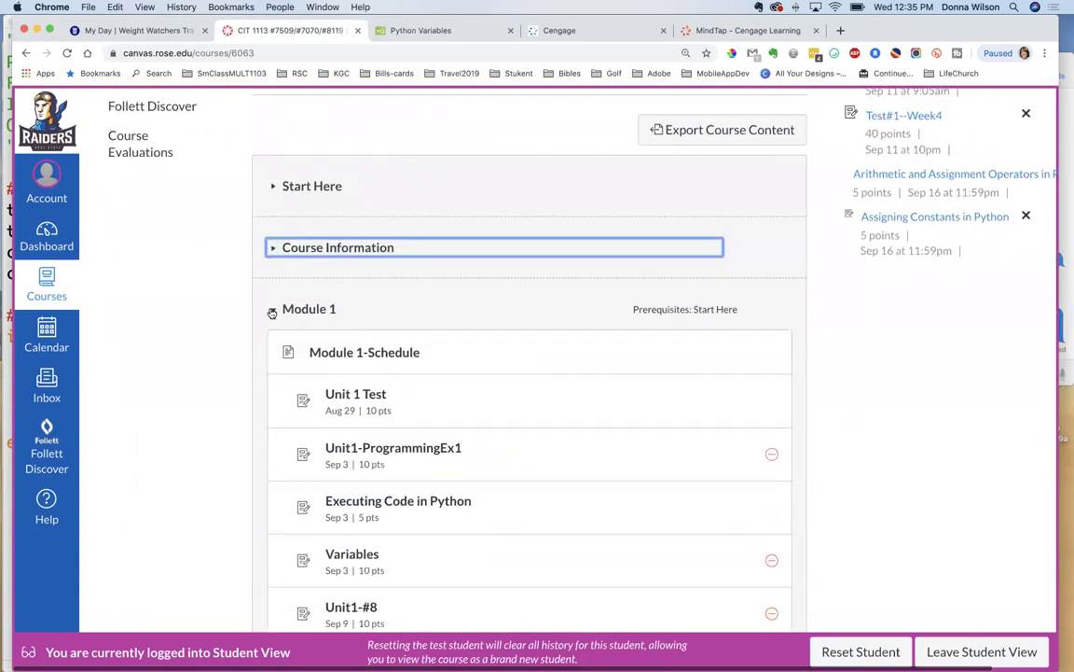
left_click(273, 310)
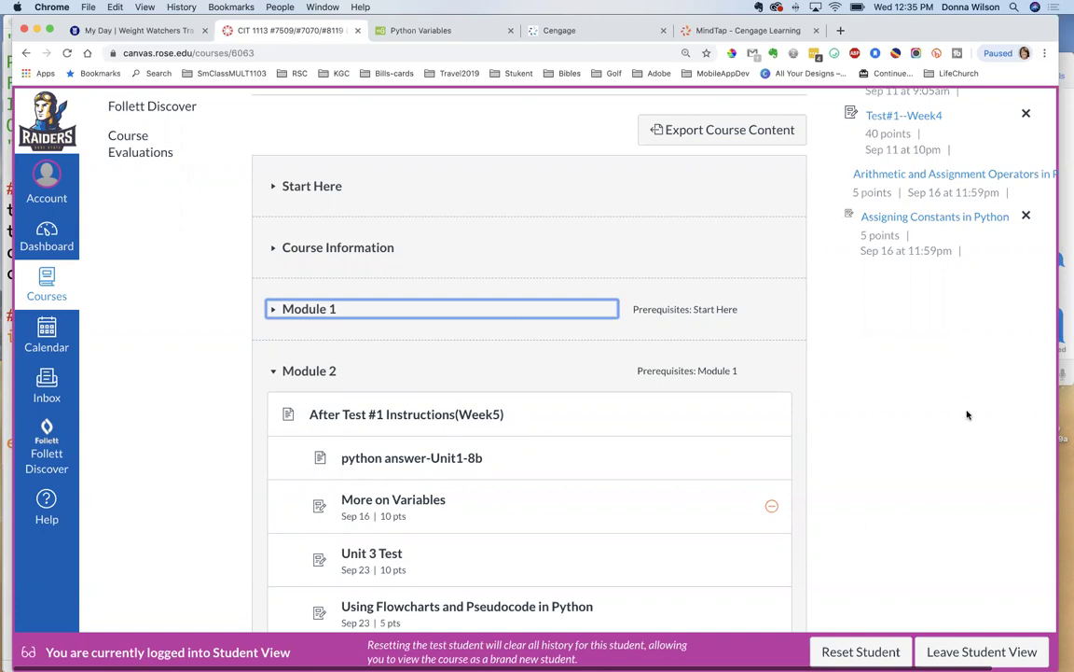
Step: Review the Module 2 items and open the More on Variables assignment
scroll(903, 408, "down", 3)
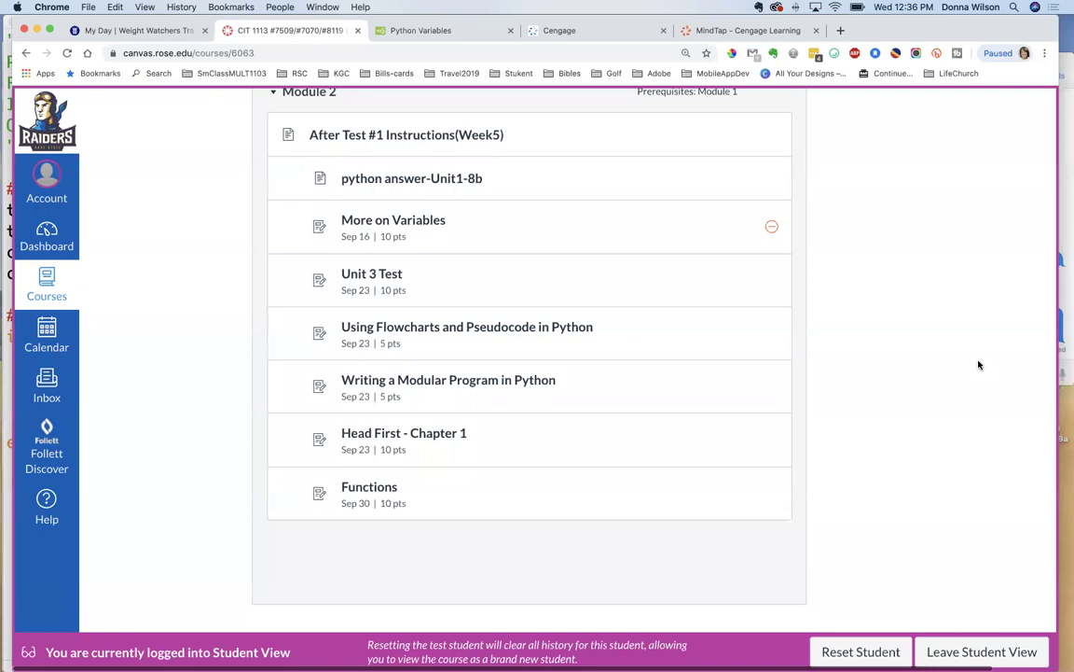
scroll(895, 261, "up", 2)
scroll(895, 261, "up", 3)
scroll(894, 259, "down", 2)
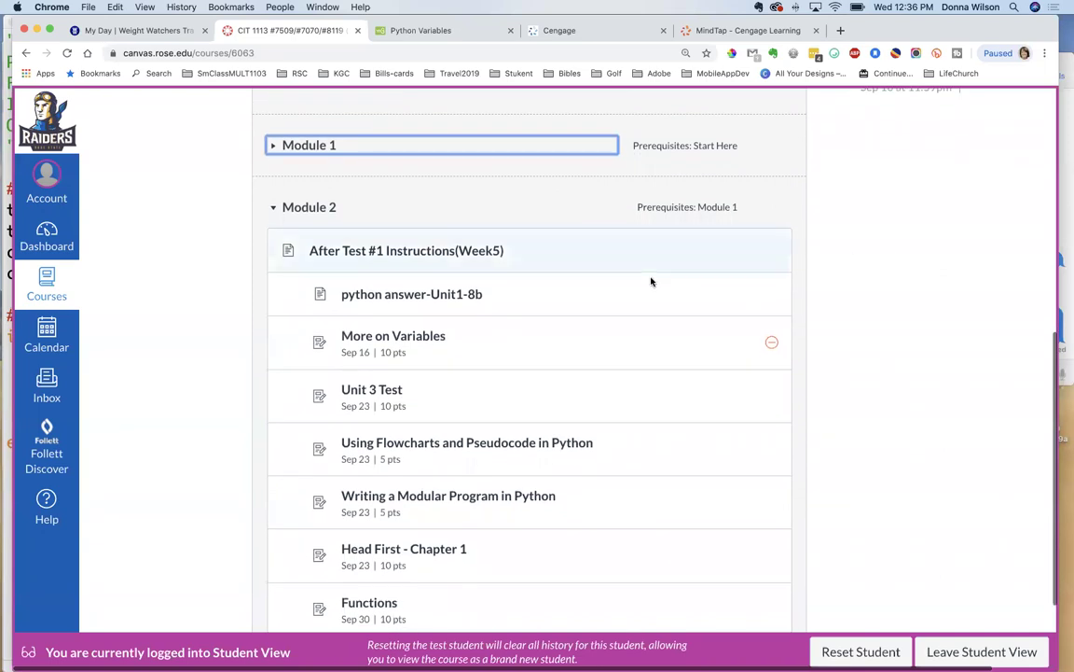
left_click(416, 337)
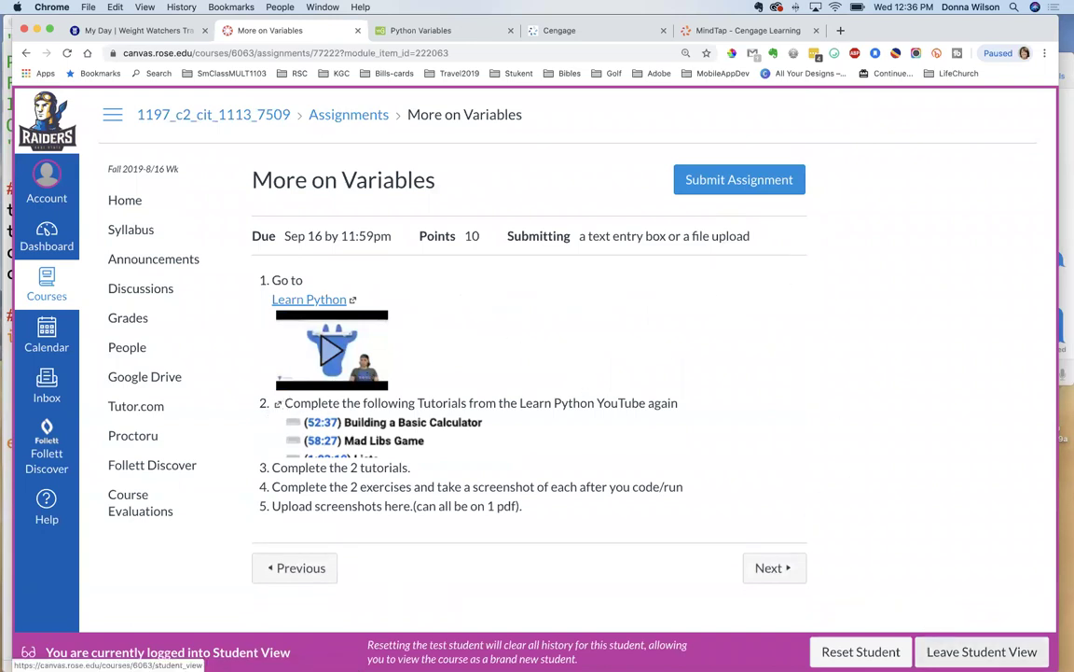
Step: Leave Student View on the More on Variables assignment and return to the course home page
left_click(982, 651)
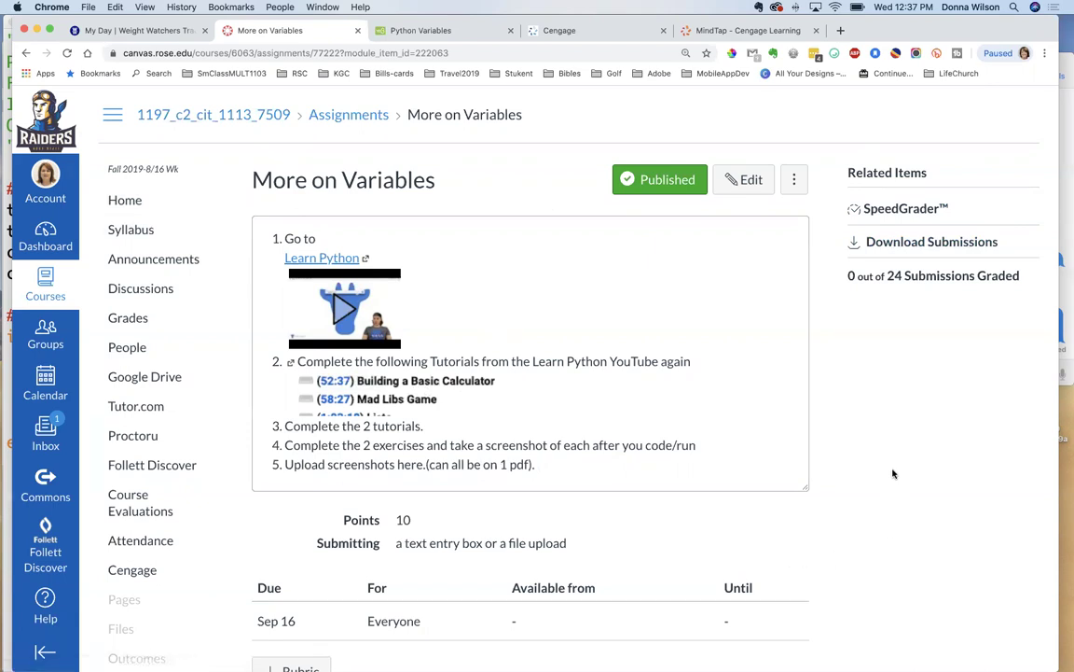
scroll(897, 467, "down", 3)
scroll(895, 467, "up", 3)
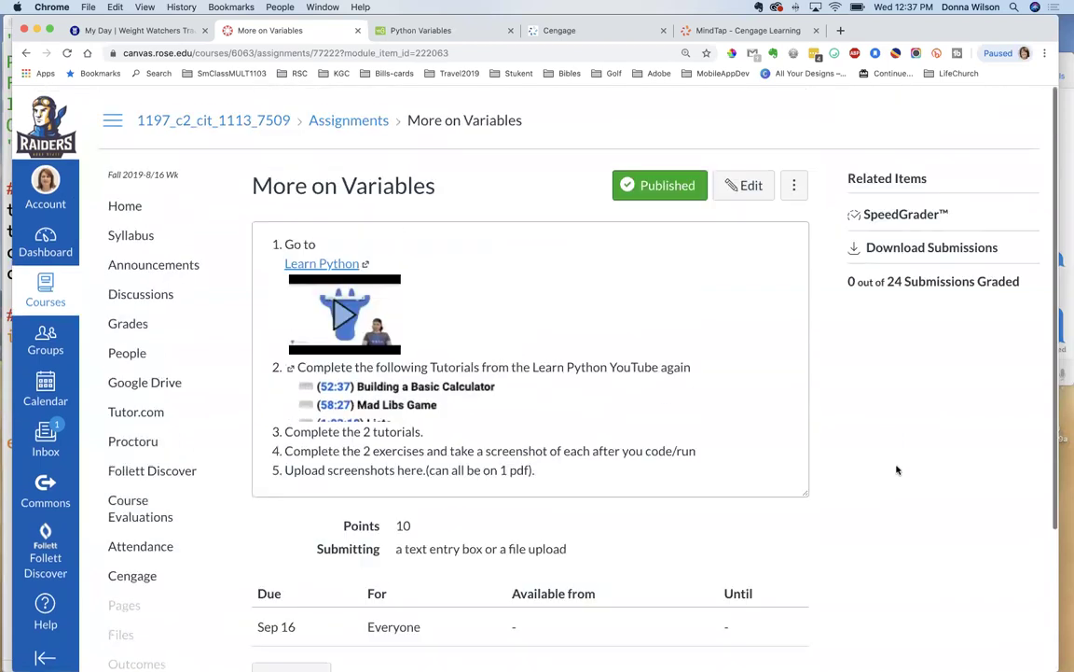
left_click(163, 205)
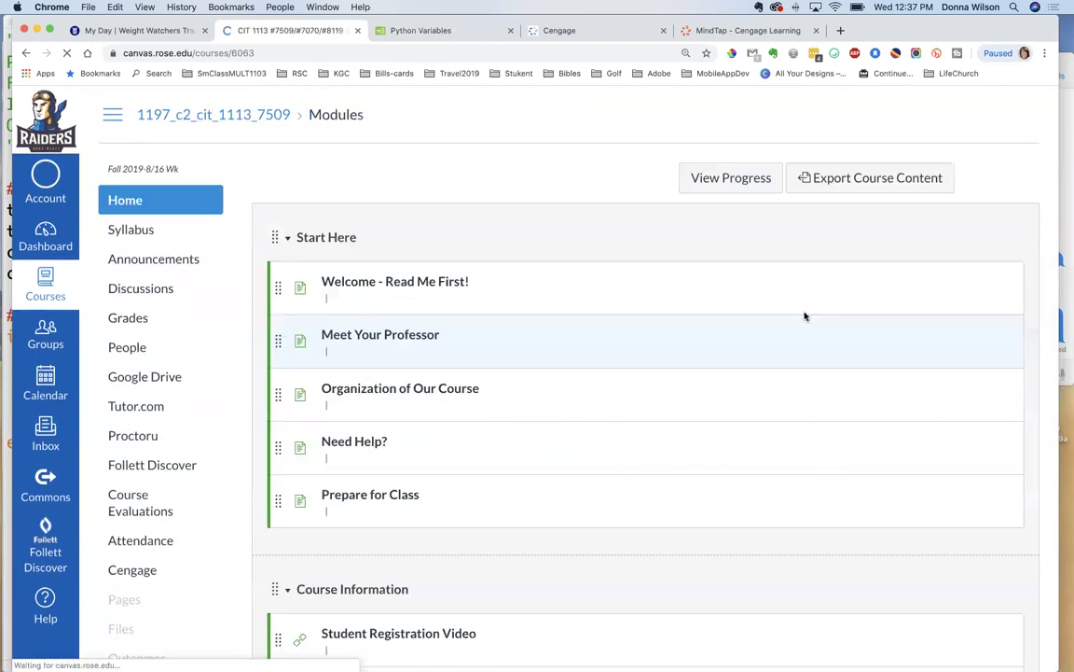
Step: Collapse the Module 1 section in the instructor's module list
scroll(618, 412, "down", 5)
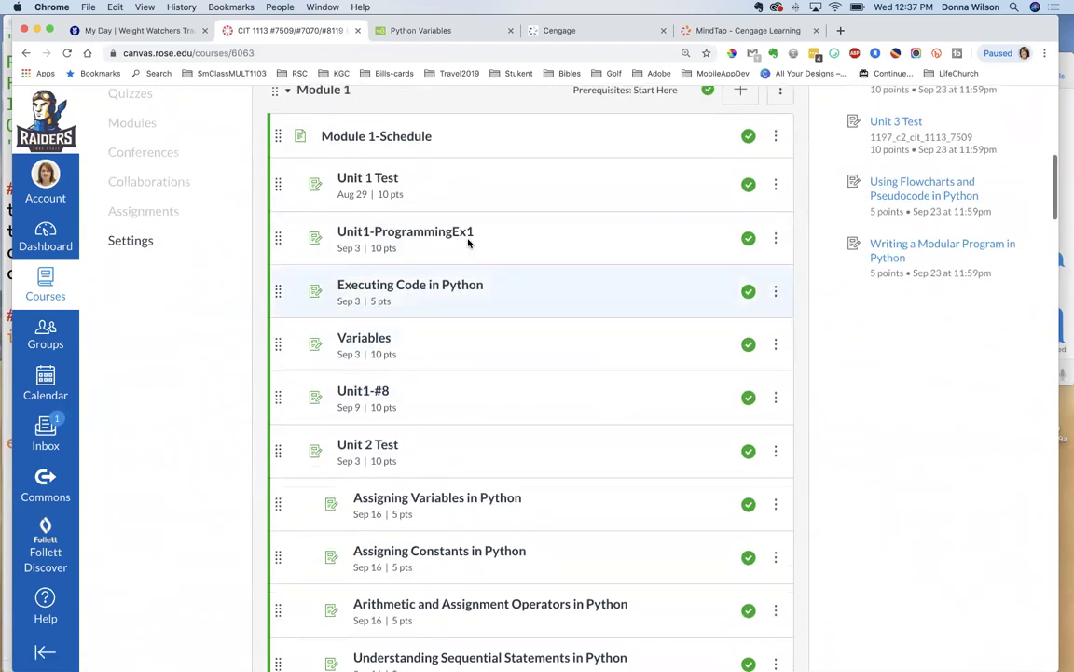
scroll(393, 201, "up", 3)
left_click(285, 207)
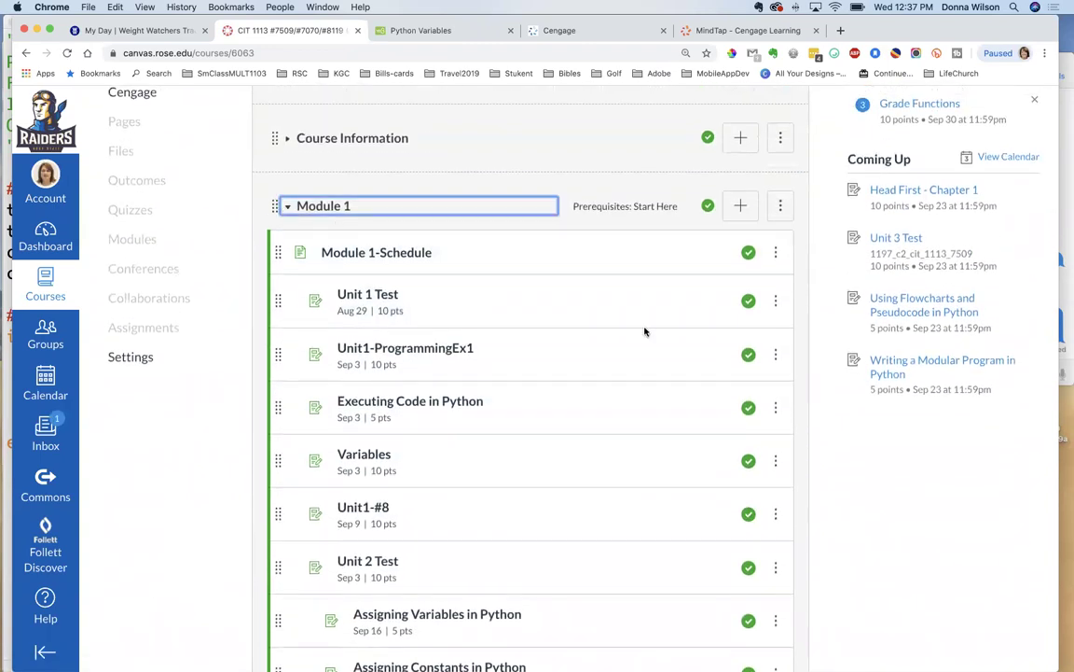
Step: Examine the Module 2 assignments and their due dates, from the After Test #1 Instructions to Functions
scroll(600, 437, "down", 5)
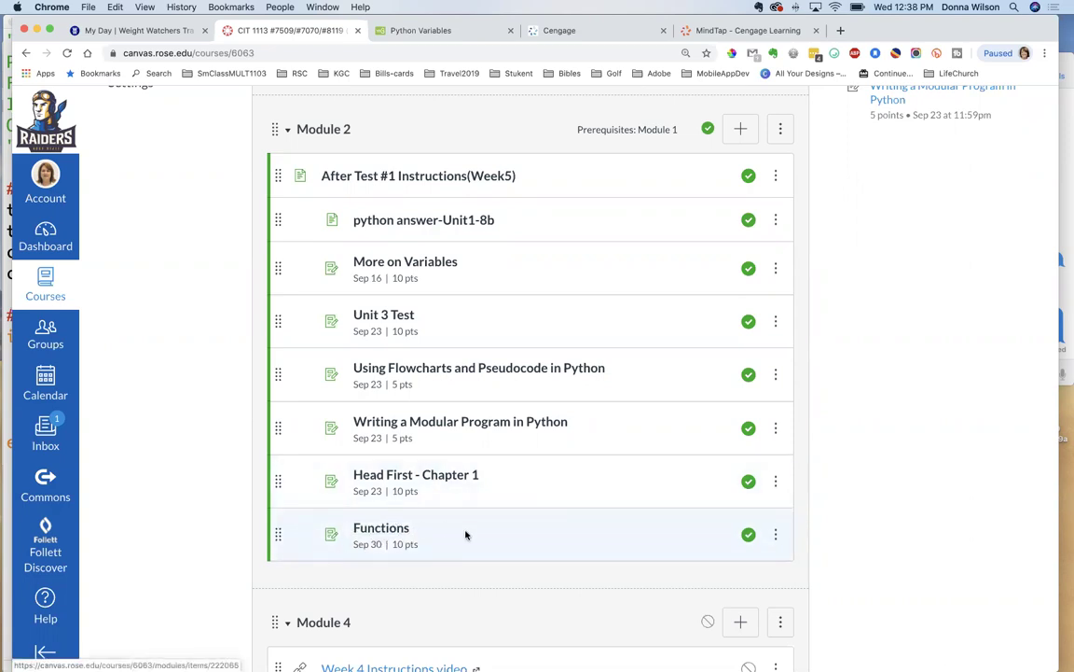
scroll(483, 527, "down", 3)
scroll(483, 527, "up", 4)
scroll(484, 527, "up", 3)
scroll(484, 527, "down", 7)
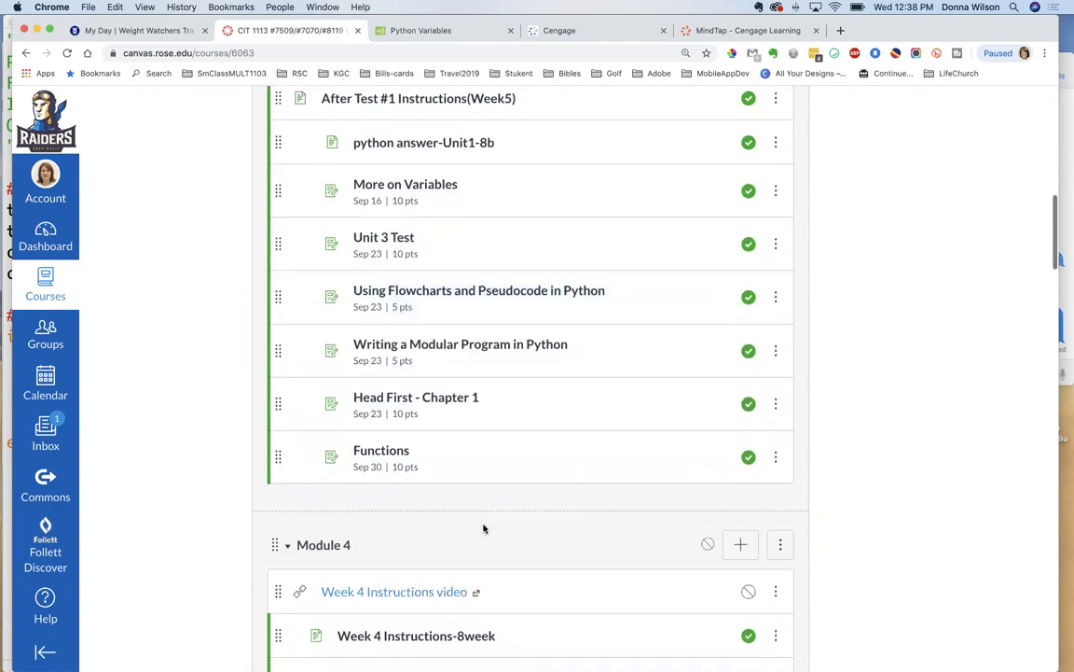
scroll(487, 525, "up", 1)
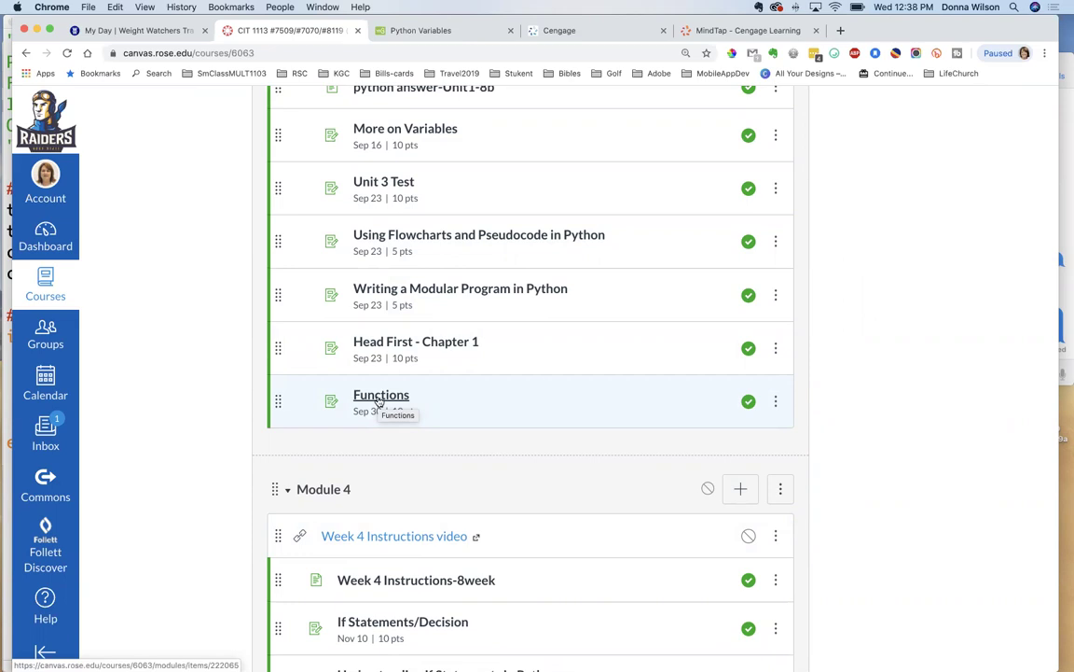
Step: Switch the course home page back to Student View
scroll(870, 428, "up", 5)
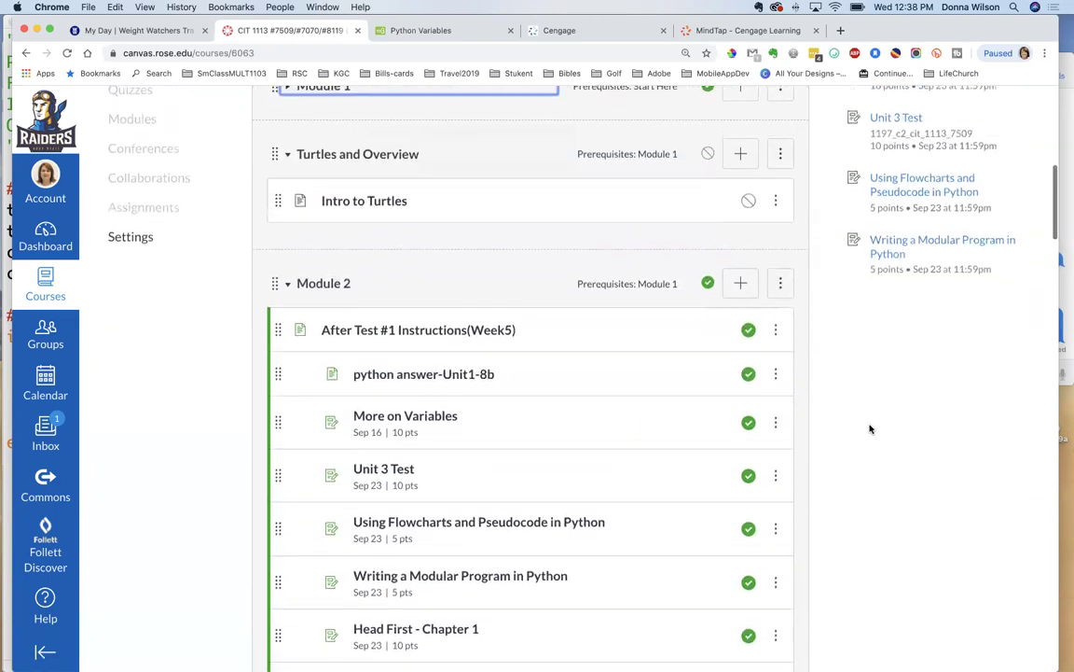
scroll(870, 428, "up", 7)
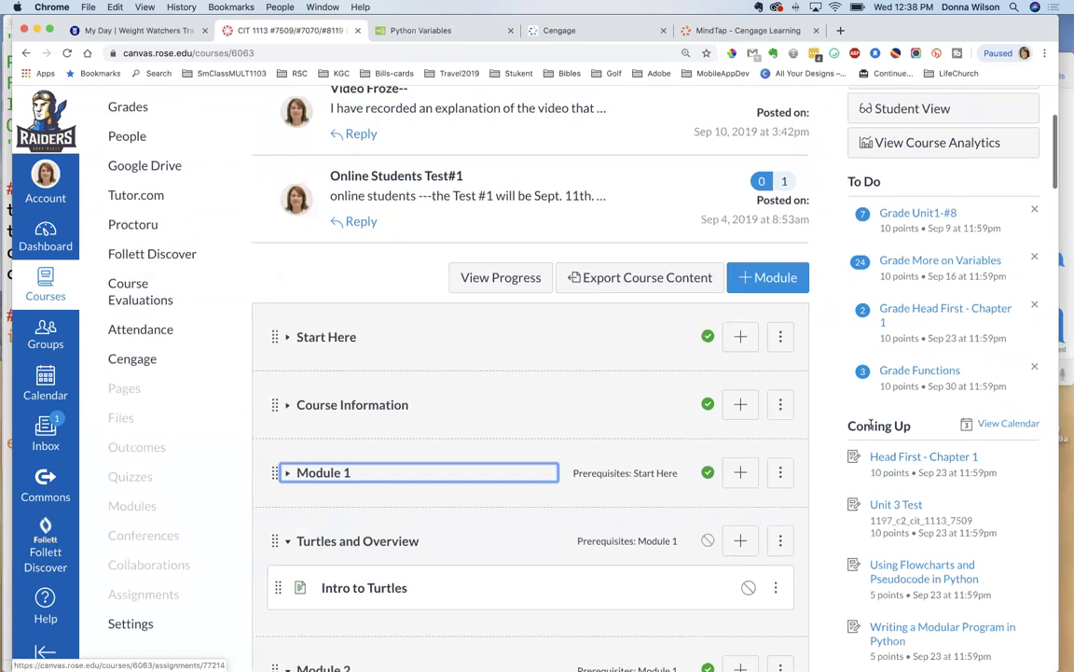
scroll(870, 425, "up", 4)
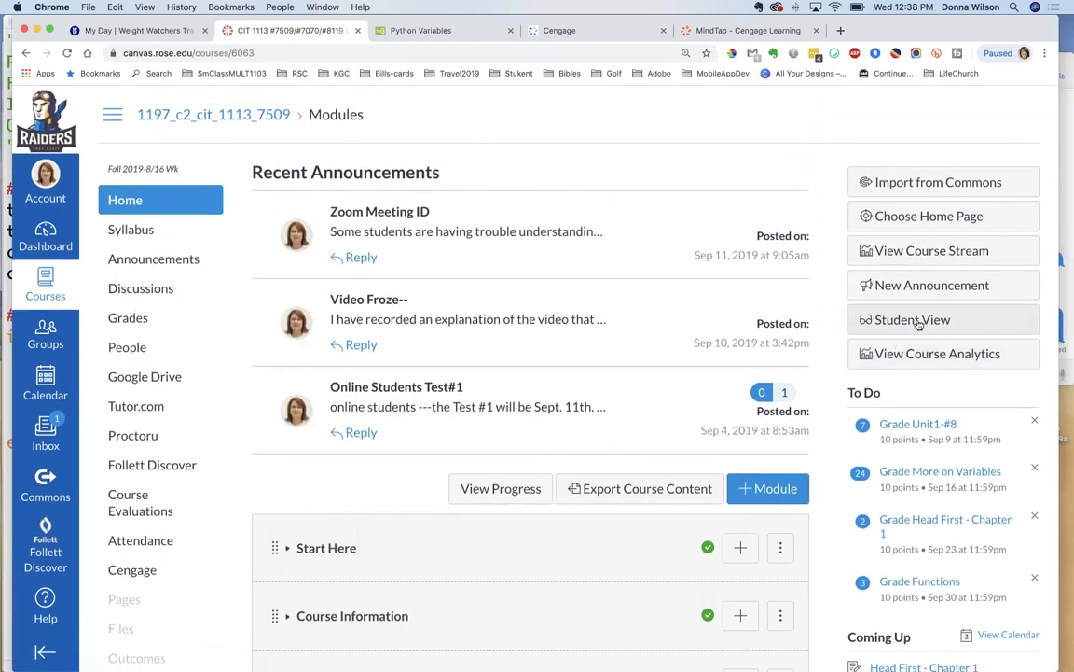
left_click(914, 320)
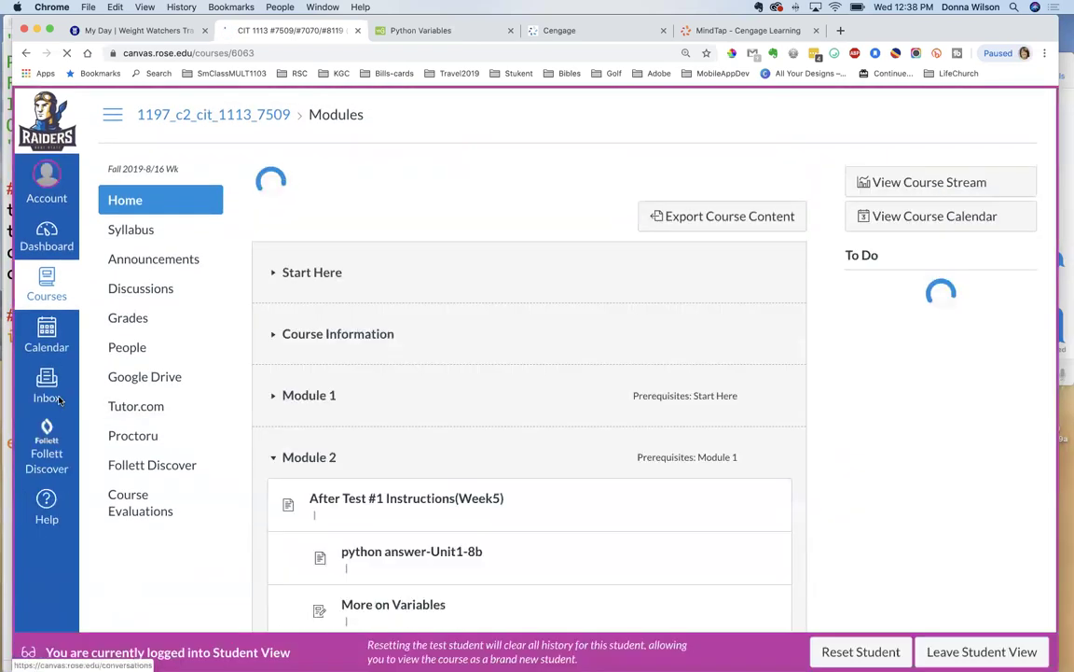
Step: Open the More on Variables assignment from Module 2 as a student, and exit Student View after reviewing it
scroll(352, 279, "down", 6)
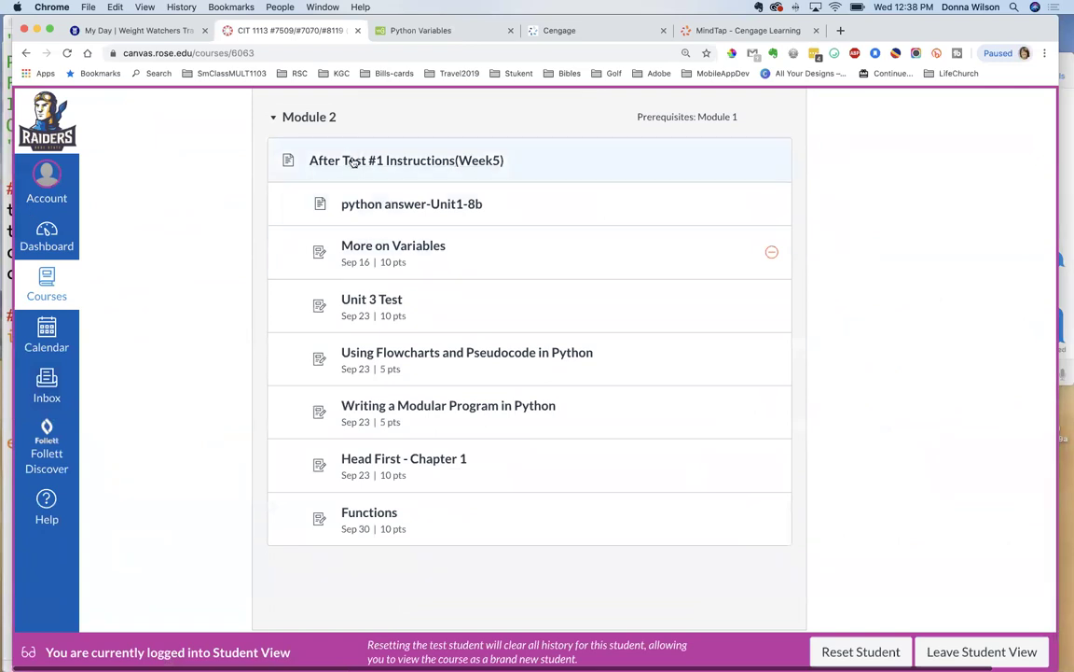
scroll(353, 160, "up", 4)
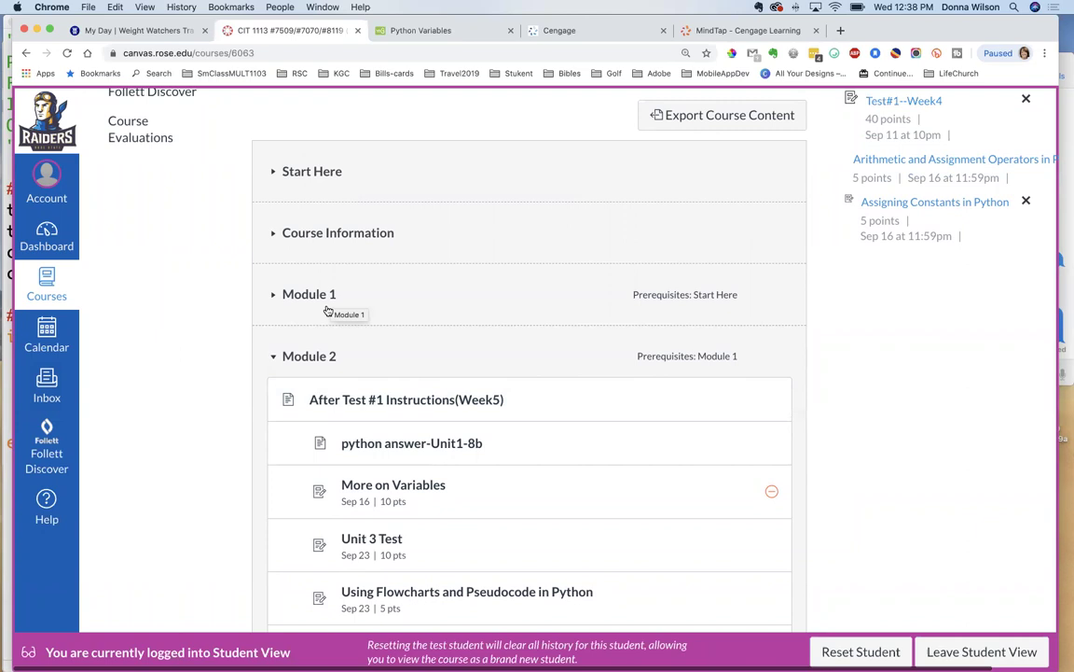
scroll(530, 476, "down", 3)
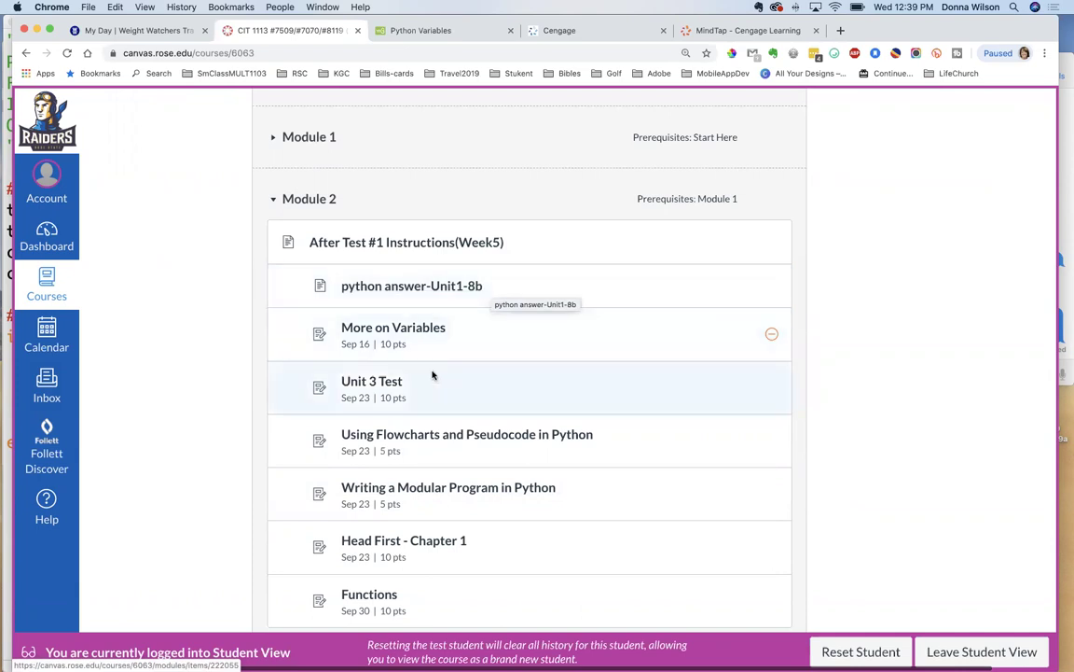
left_click(422, 330)
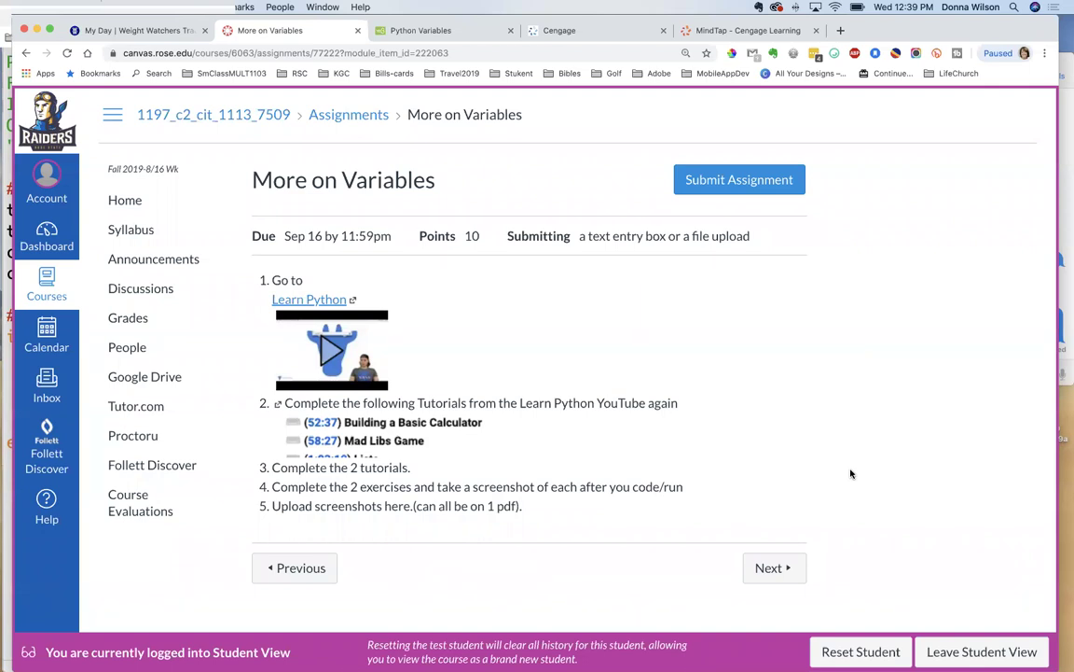
left_click(984, 655)
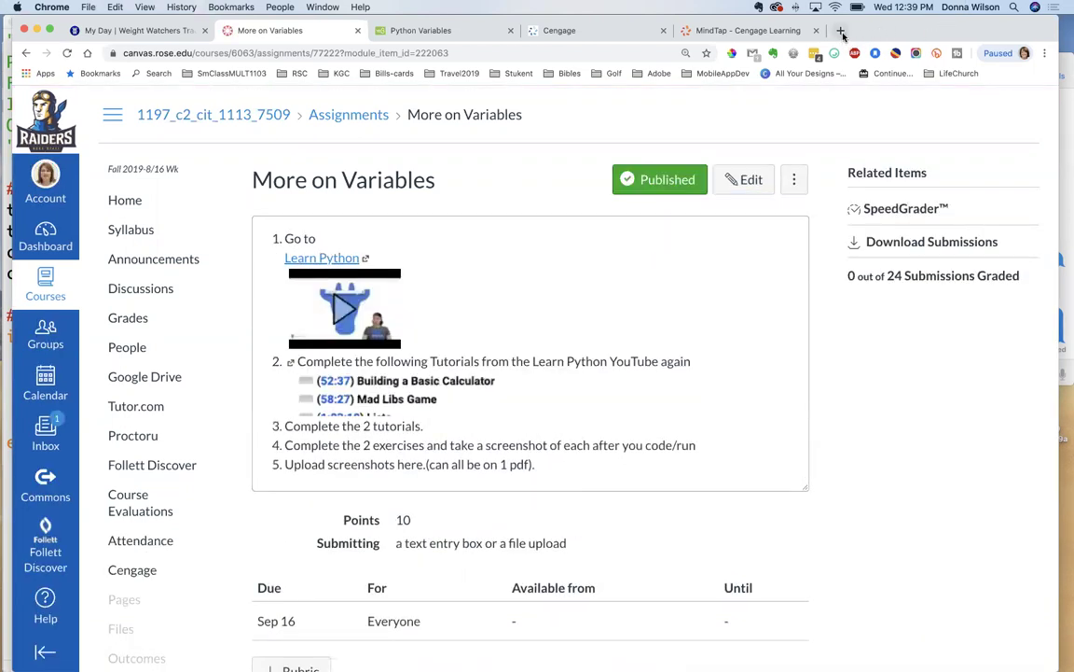
Step: Switch to PyCharm, move its window higher on the screen, and show payroll1.py from its first line
mouse_move(862, 650)
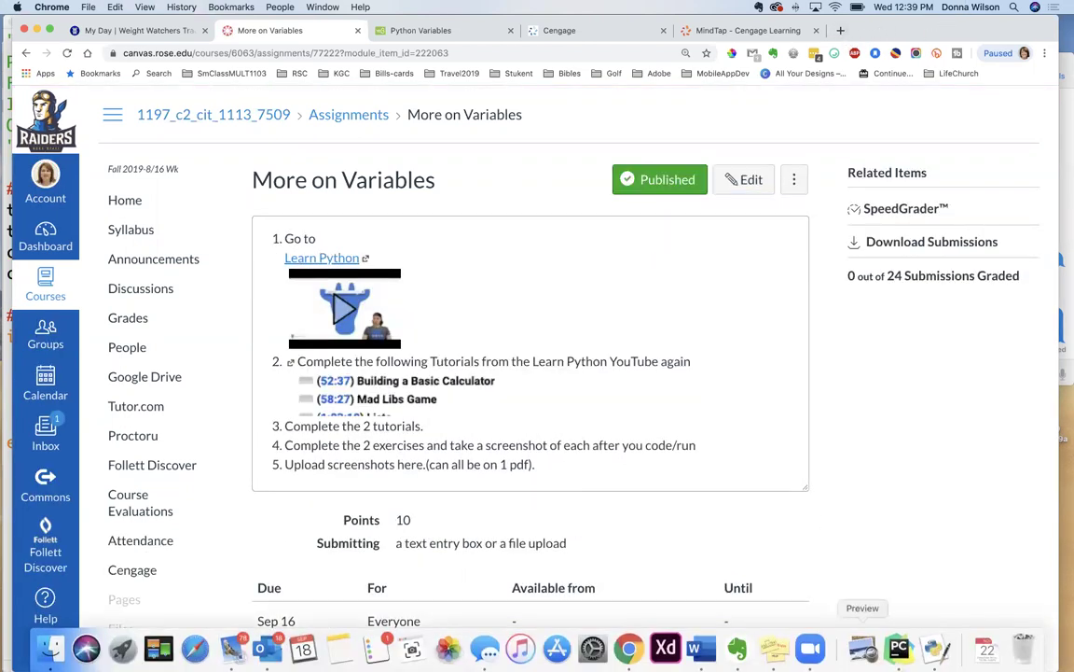
left_click(898, 647)
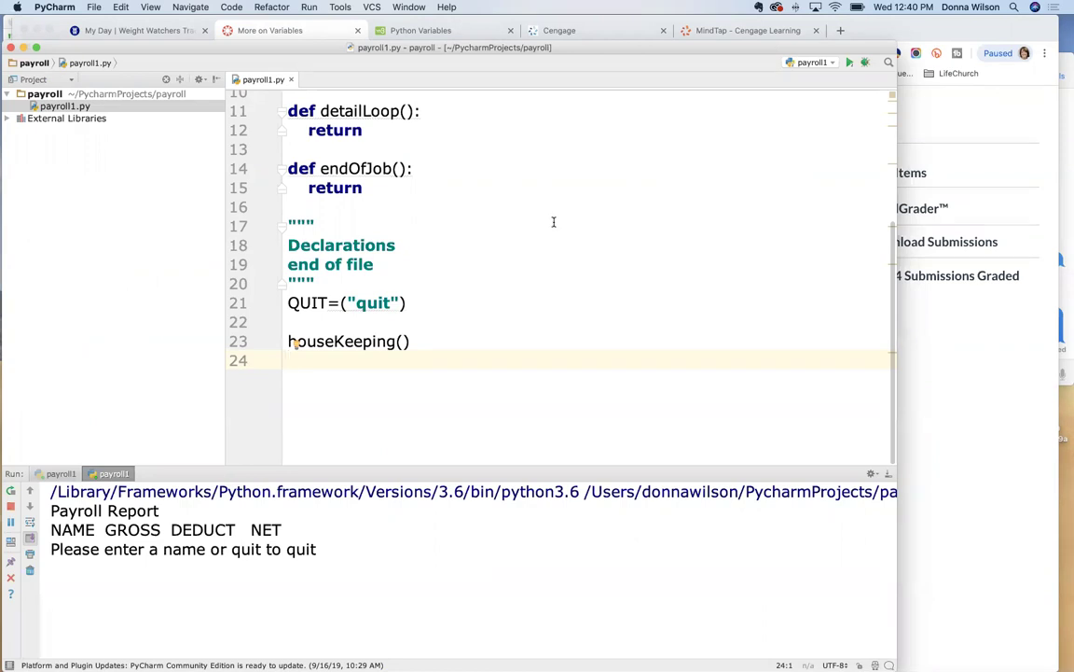
left_click_drag(291, 54, 298, 22)
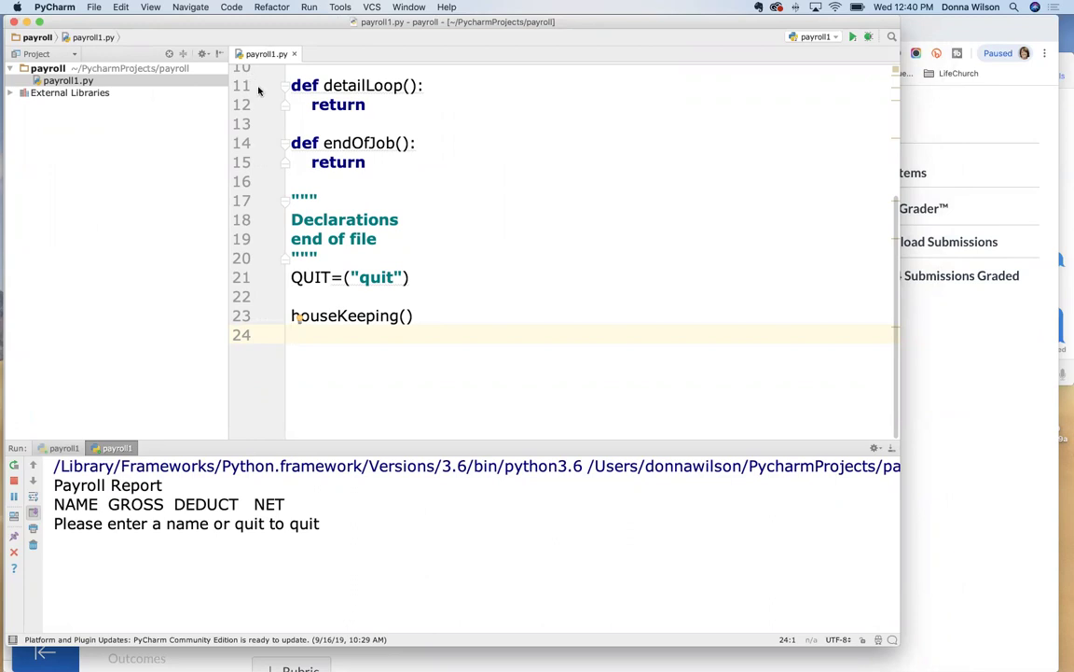
scroll(253, 78, "up", 5)
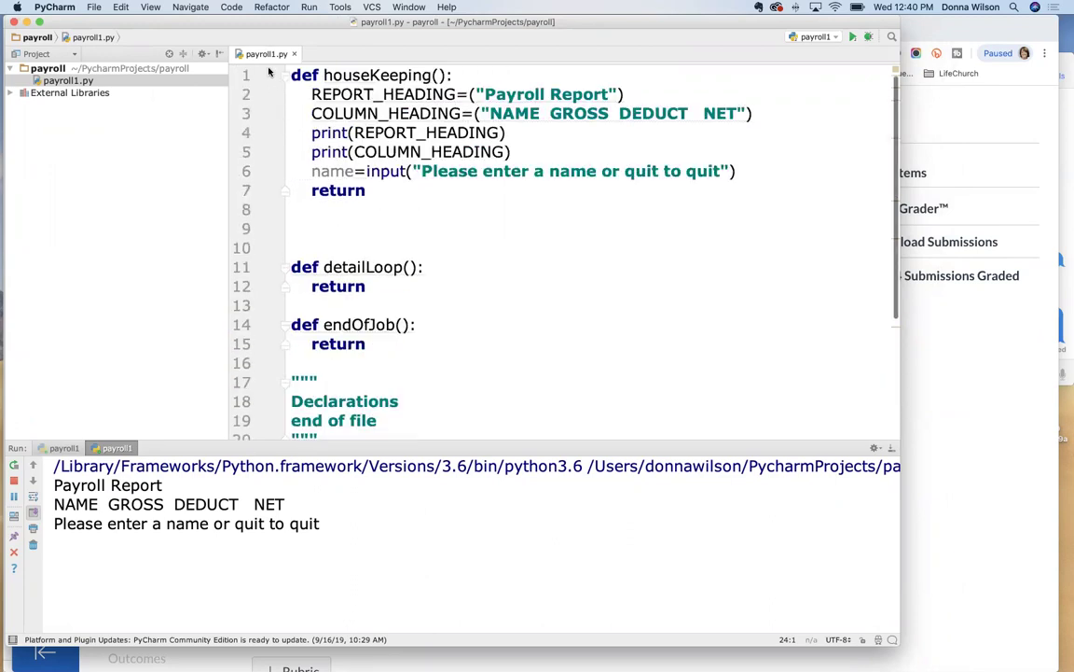
left_click(93, 8)
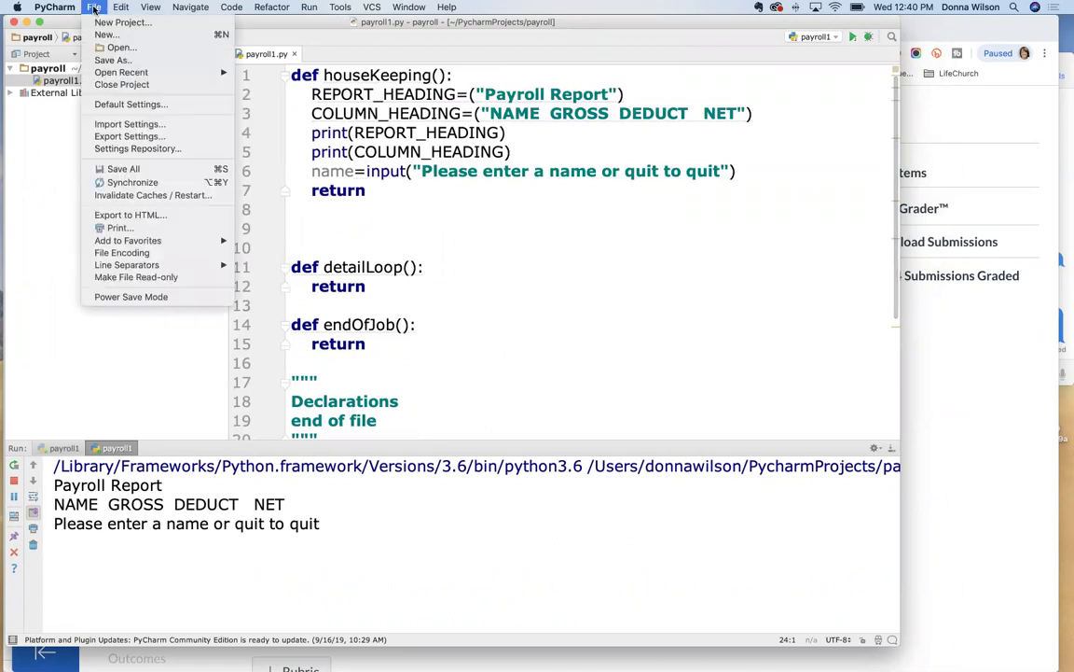
left_click(113, 60)
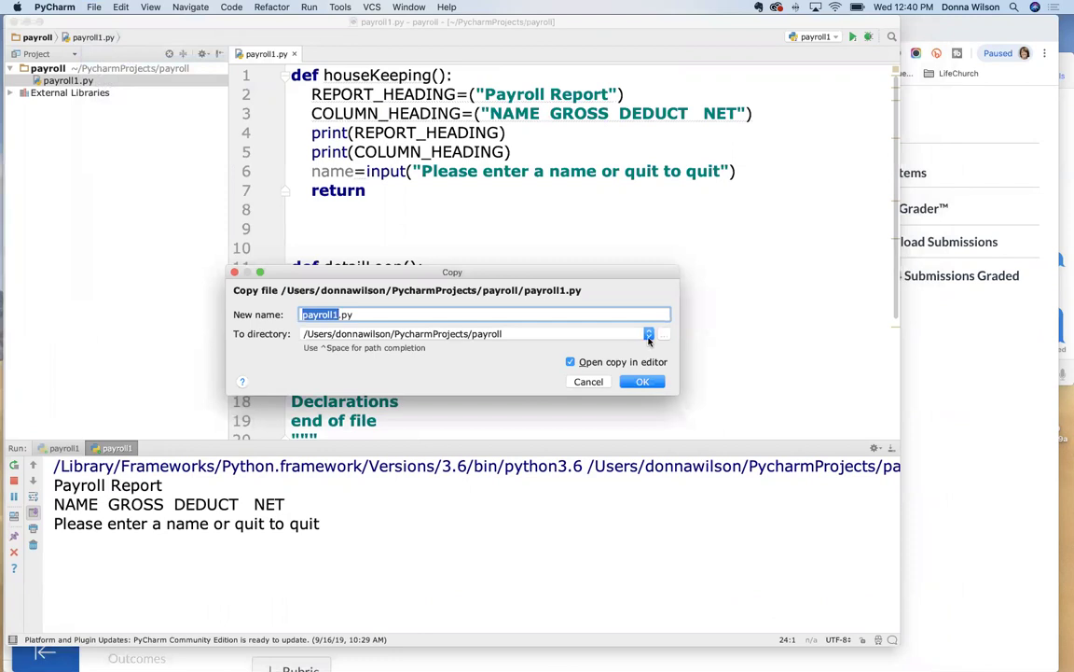
left_click(648, 335)
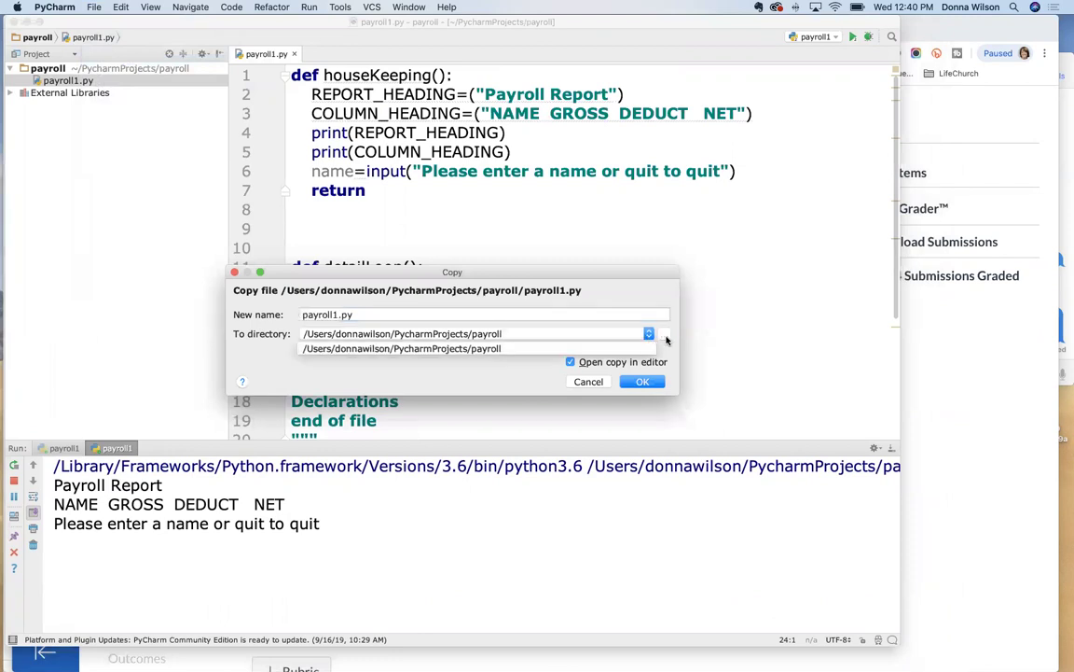
left_click(664, 334)
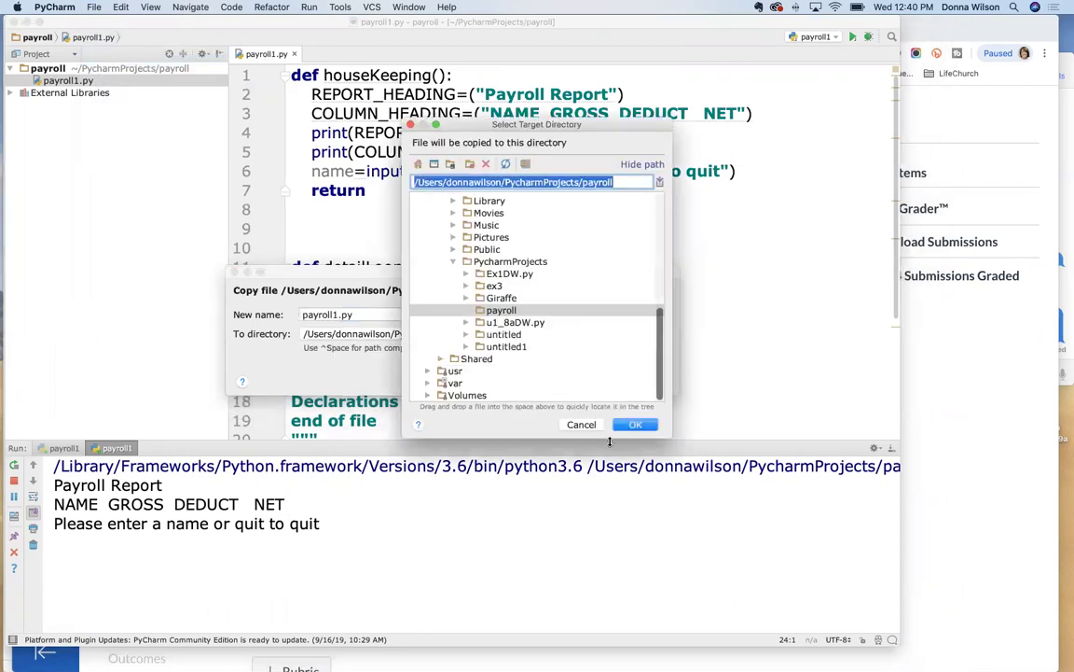
left_click(581, 424)
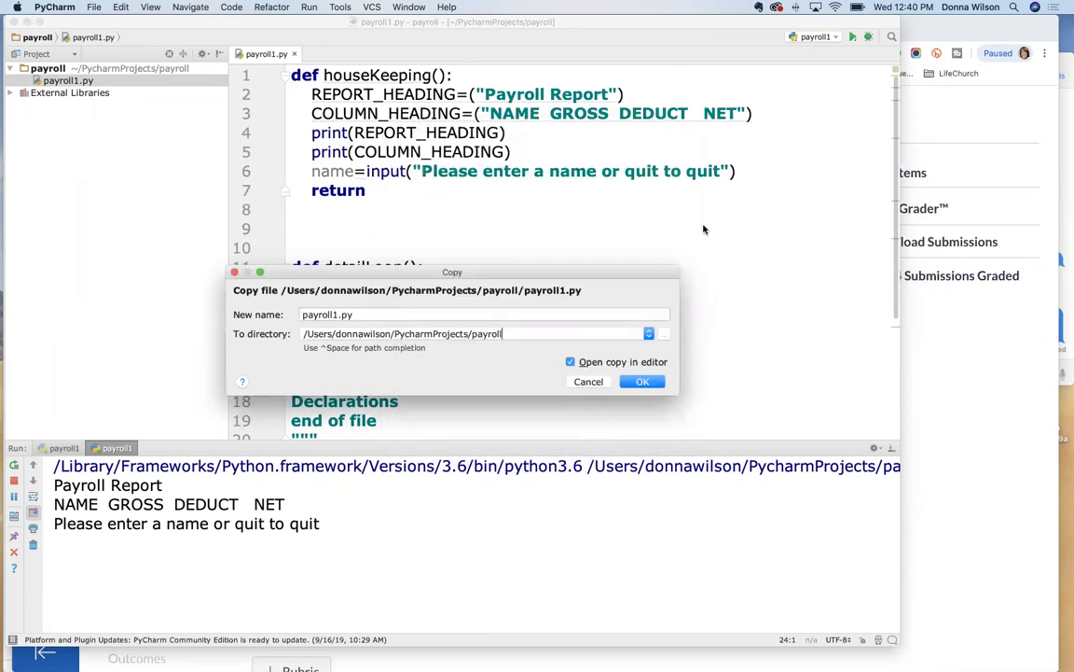
key("Escape")
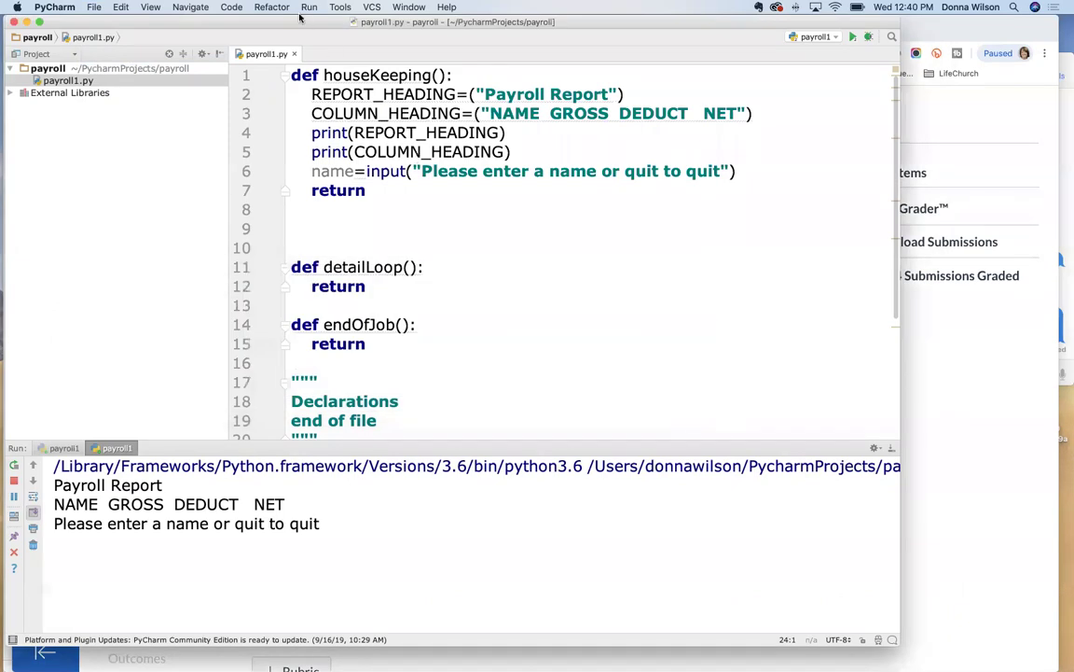
Step: Copy the file path of payroll1.py and search for that path in Finder
right_click(274, 55)
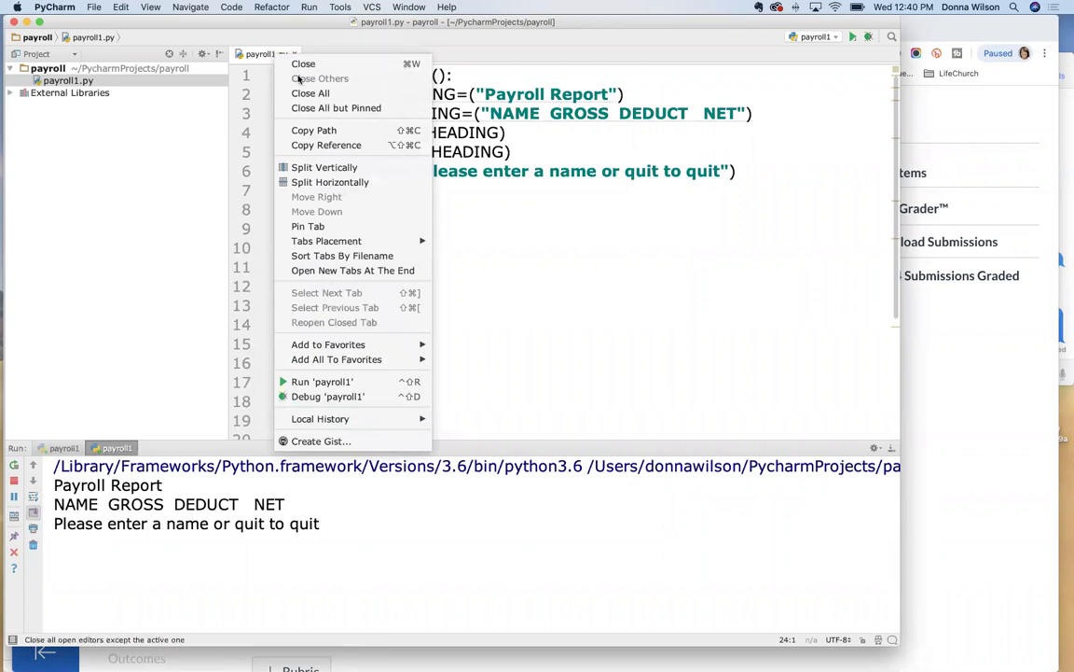
mouse_move(322, 337)
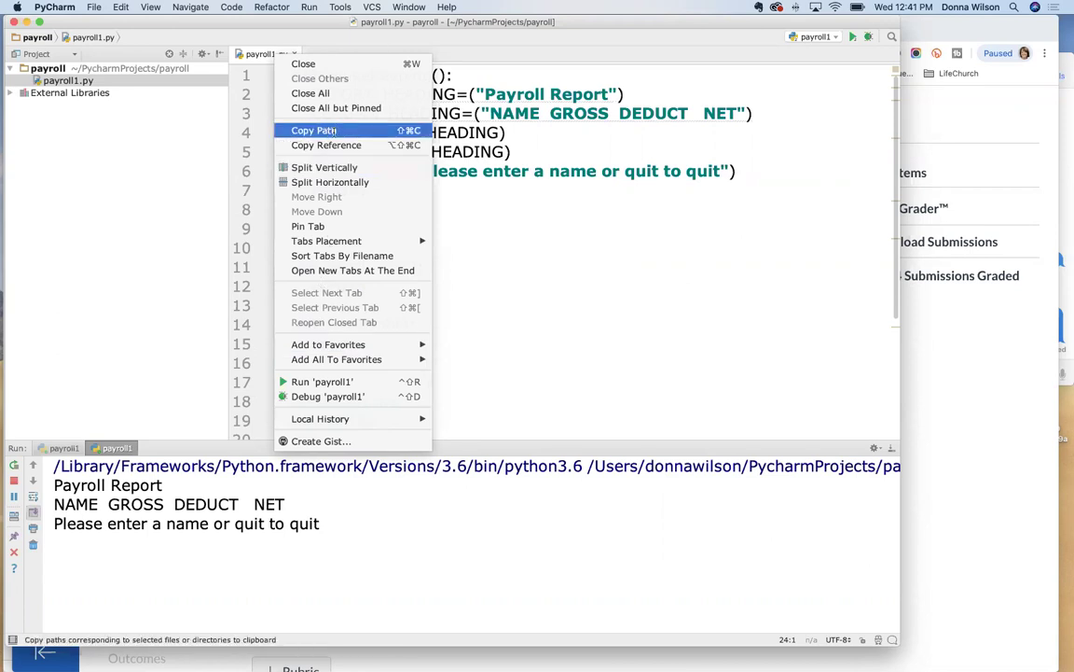
left_click(333, 132)
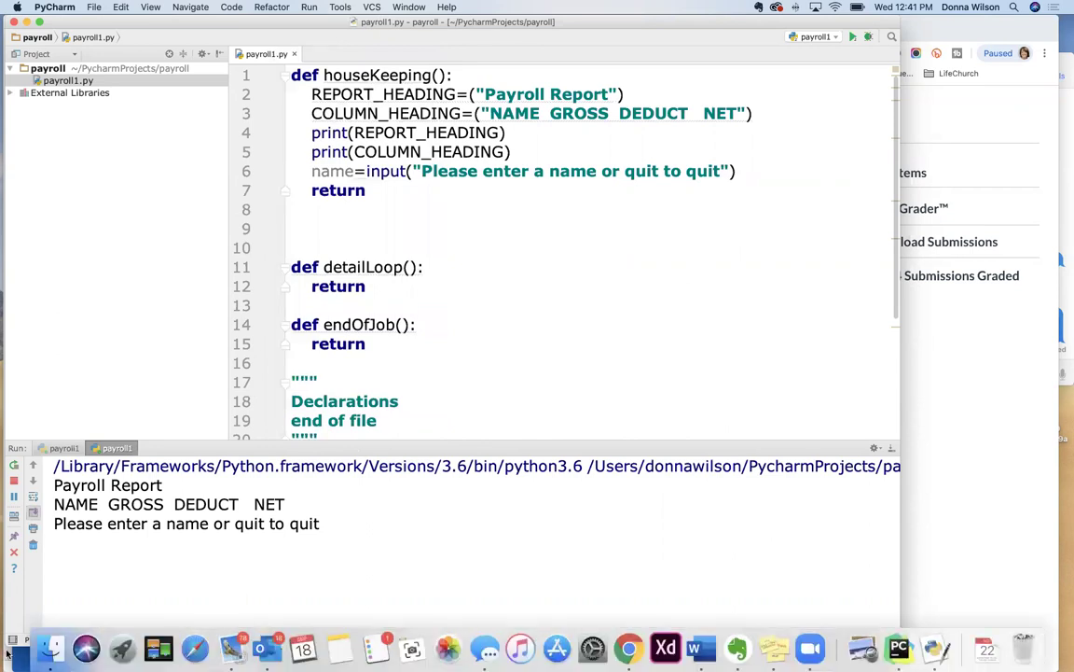
left_click(43, 651)
left_click(634, 131)
key("super+v")
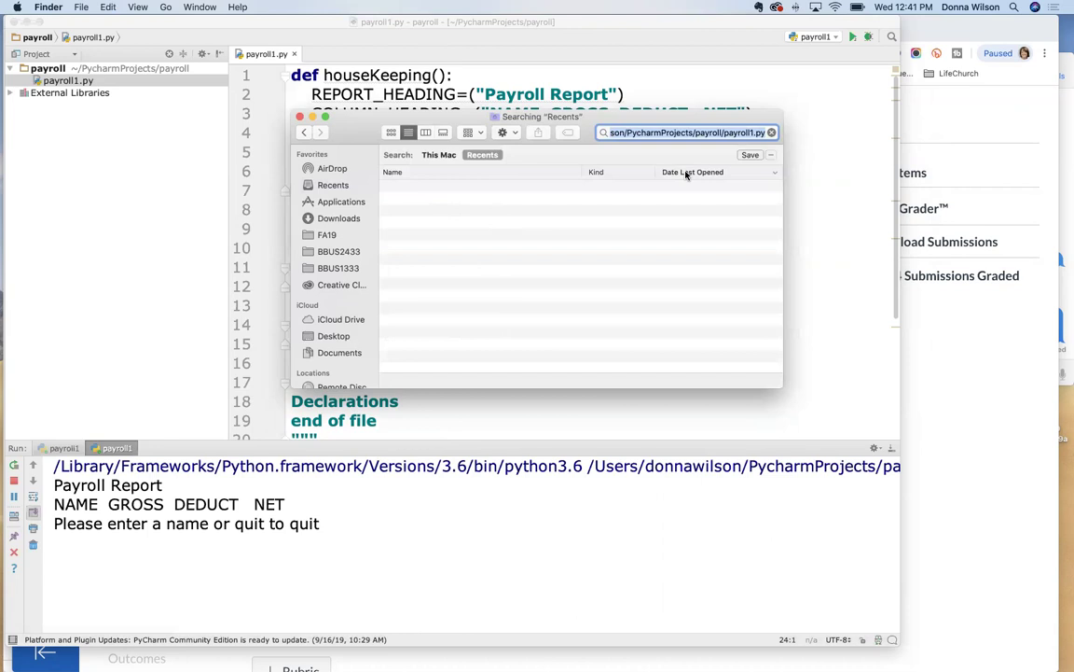
Step: Search the recent files in Finder for payroll, select the newest Payroll.py to show its folder path, and return to PyCharm
key("super+a")
type("payroll")
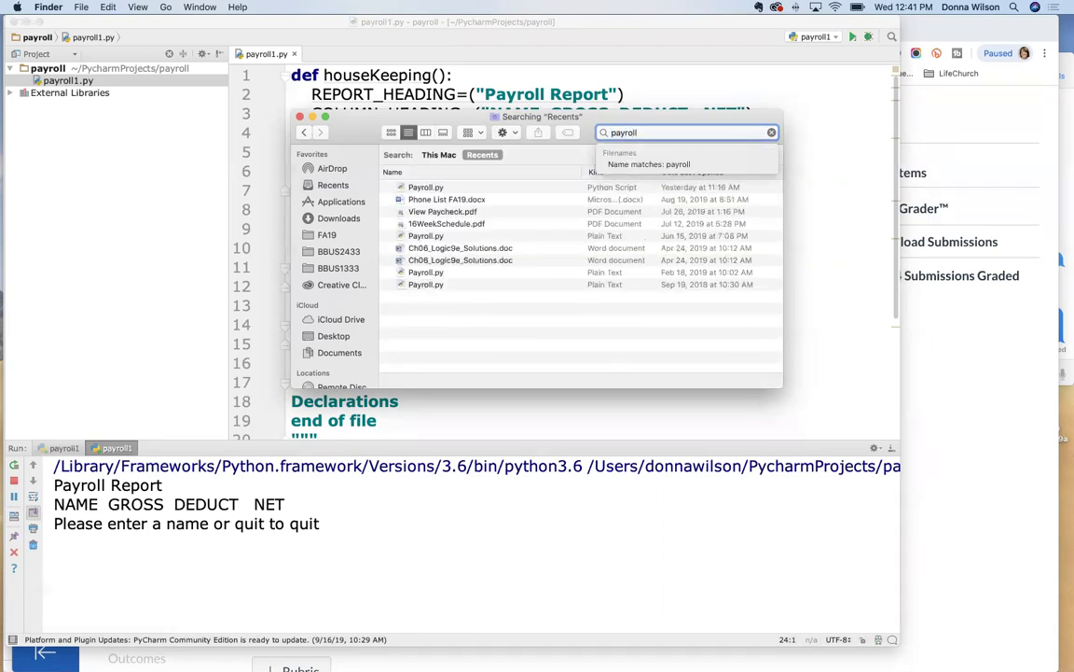
left_click(425, 190)
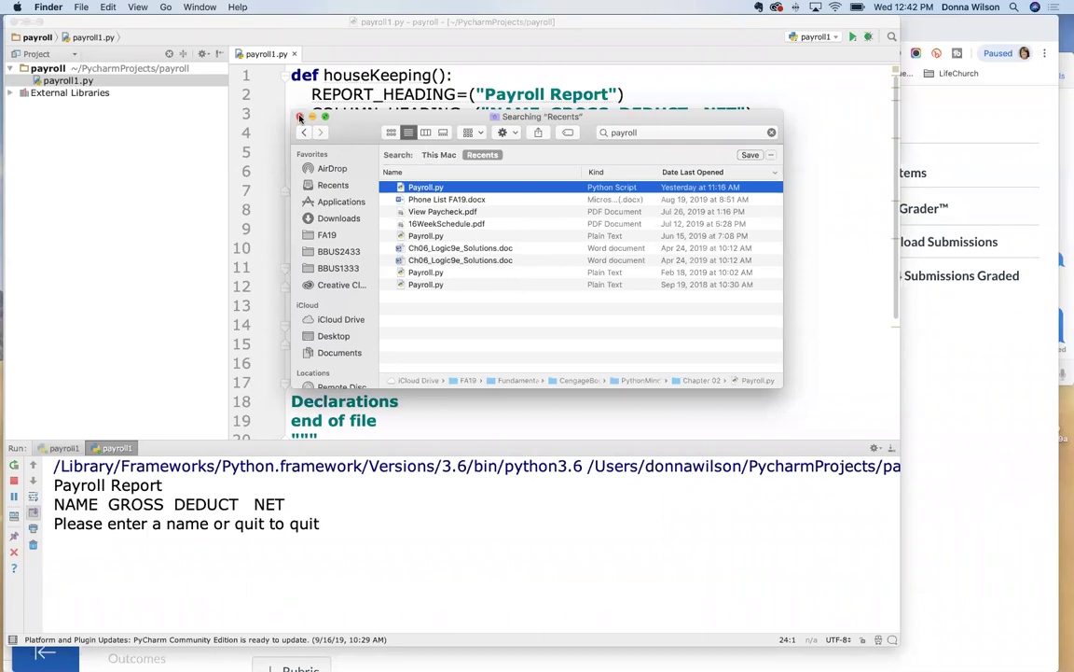
left_click(271, 106)
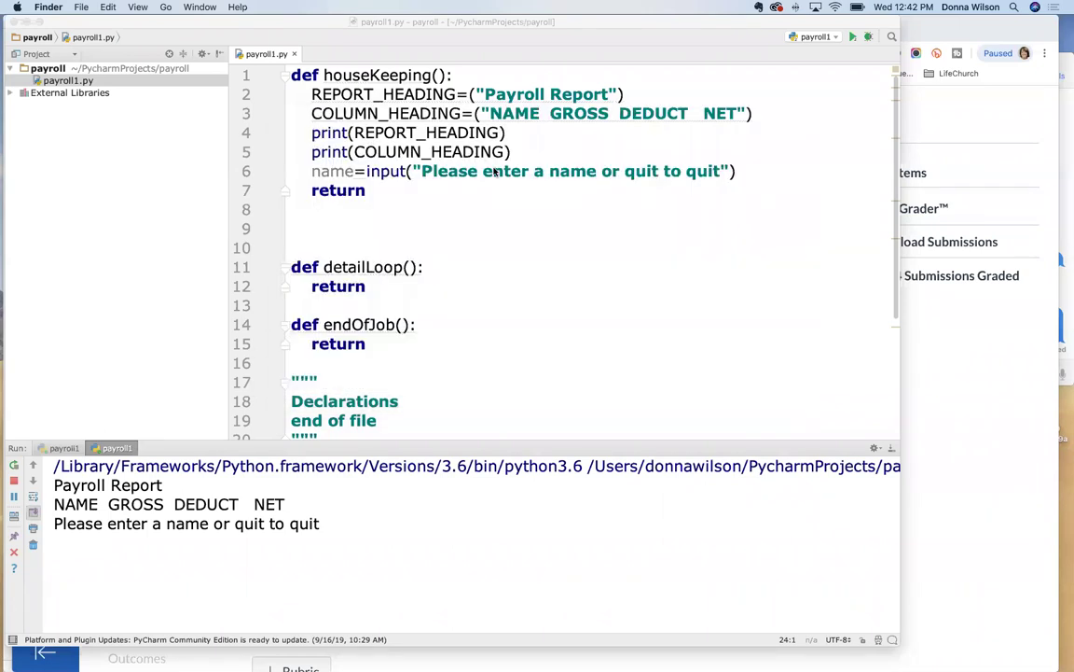
left_click(168, 37)
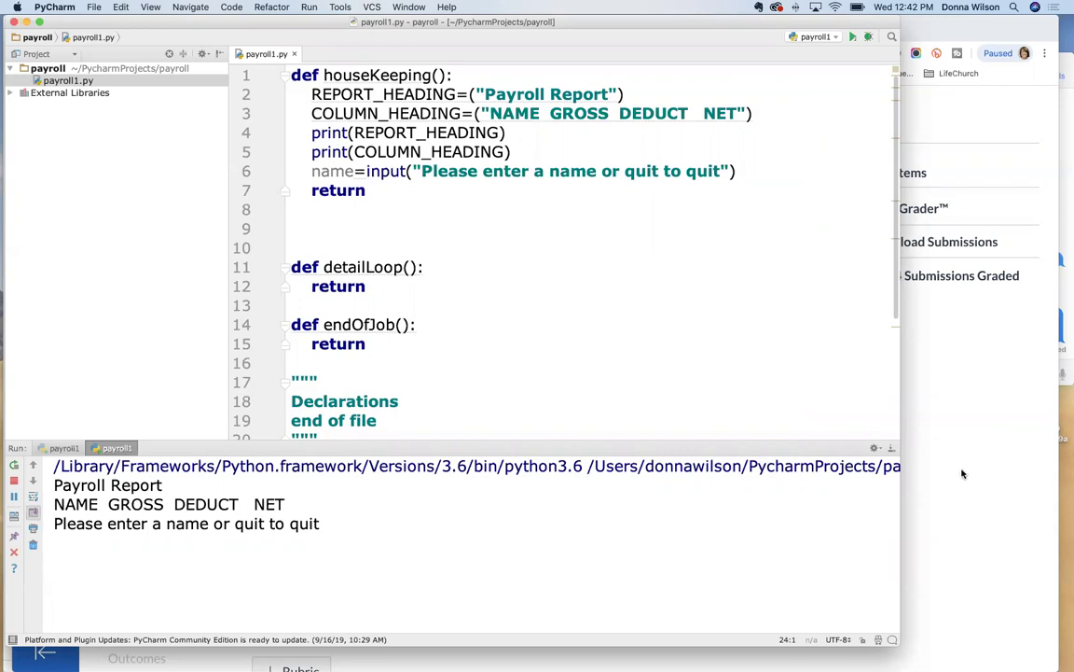
Step: Switch to Chrome, open the More on Variables assignment for editing, and select the Learn Python link text in its instructions
left_click(967, 507)
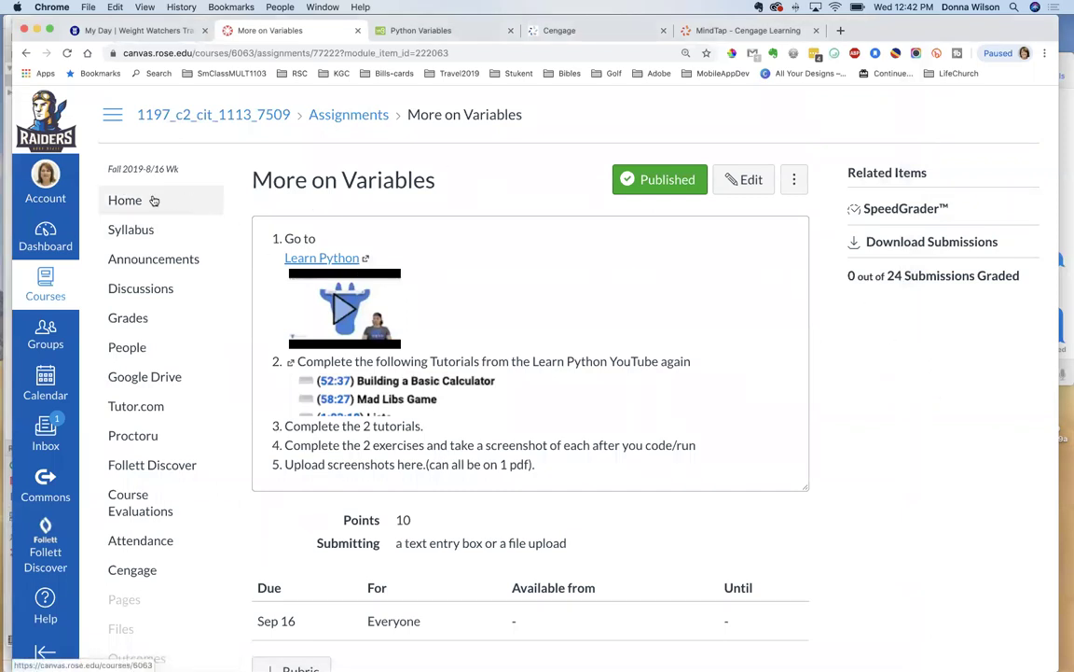
left_click(733, 181)
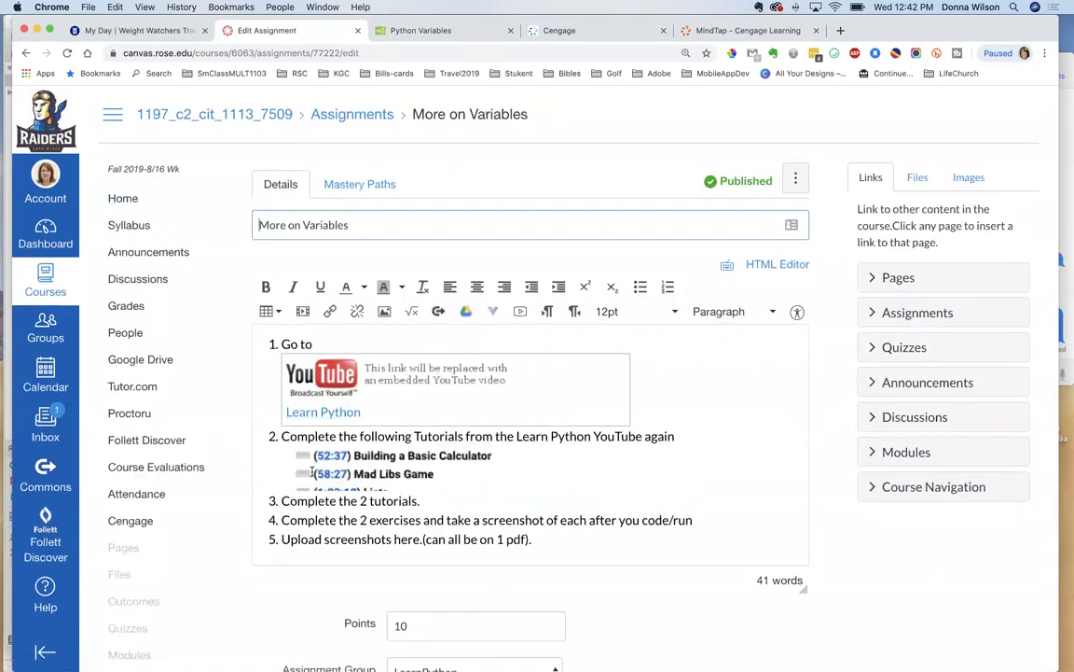
scroll(559, 420, "down", 5)
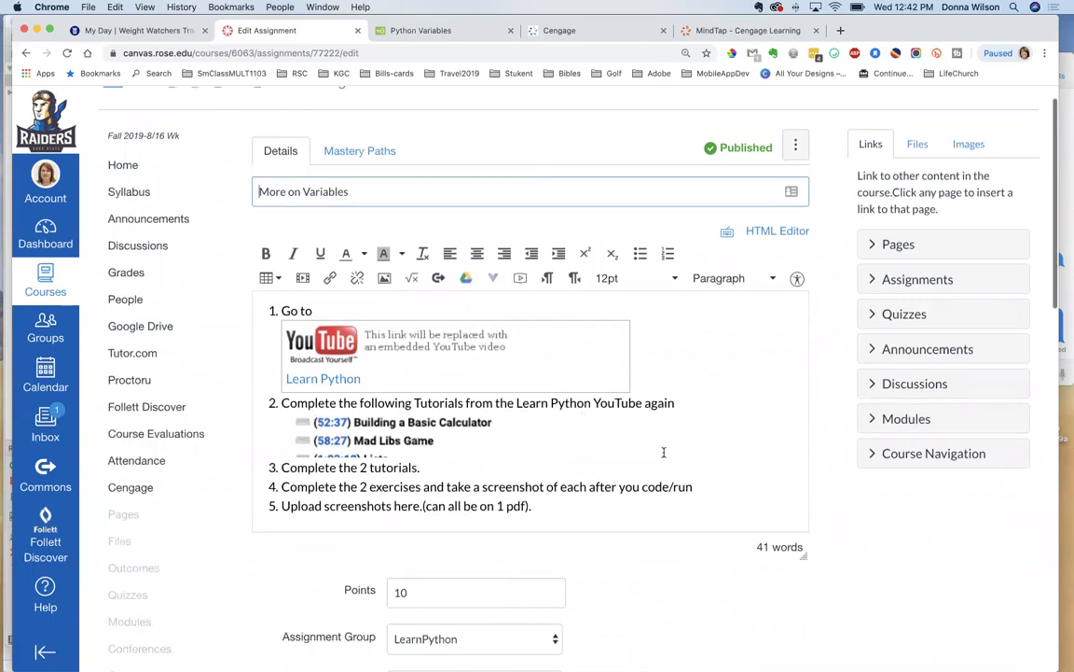
scroll(476, 387, "up", 4)
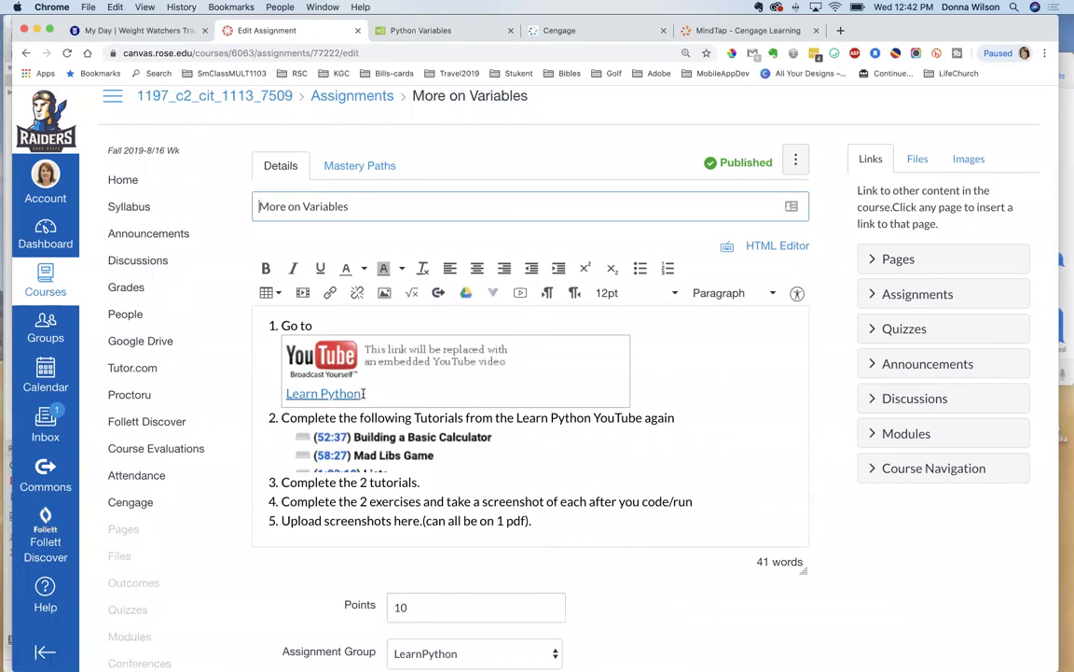
left_click_drag(366, 392, 261, 395)
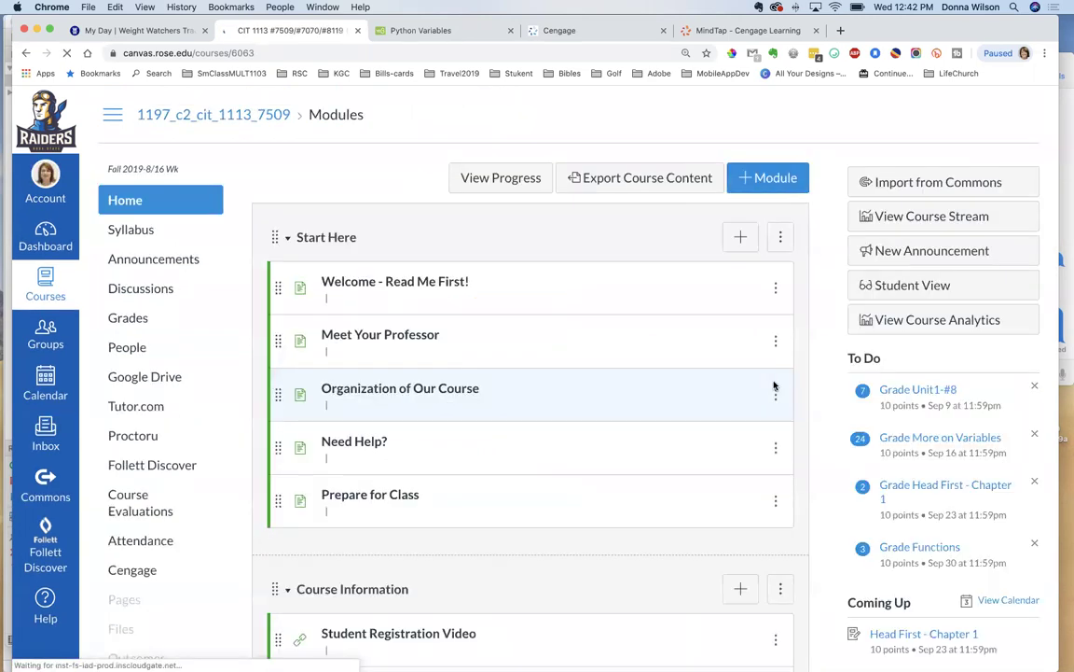
Step: Return to the Canvas course home page and review the Module 2 assignments from More on Variables to Functions
scroll(698, 432, "down", 10)
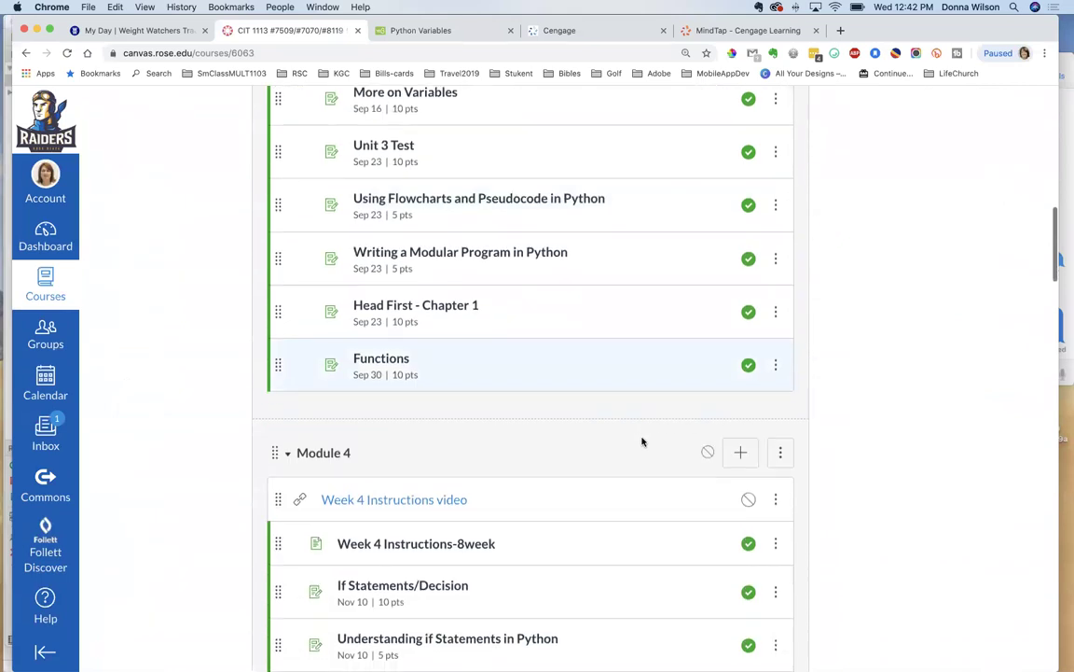
scroll(642, 441, "up", 10)
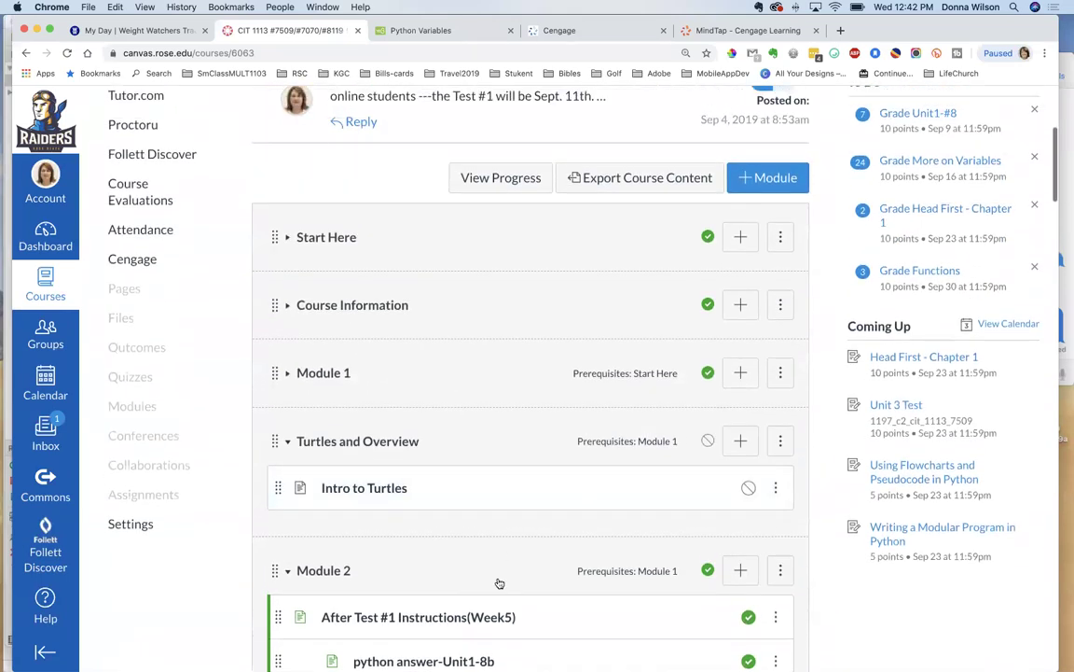
scroll(502, 578, "down", 5)
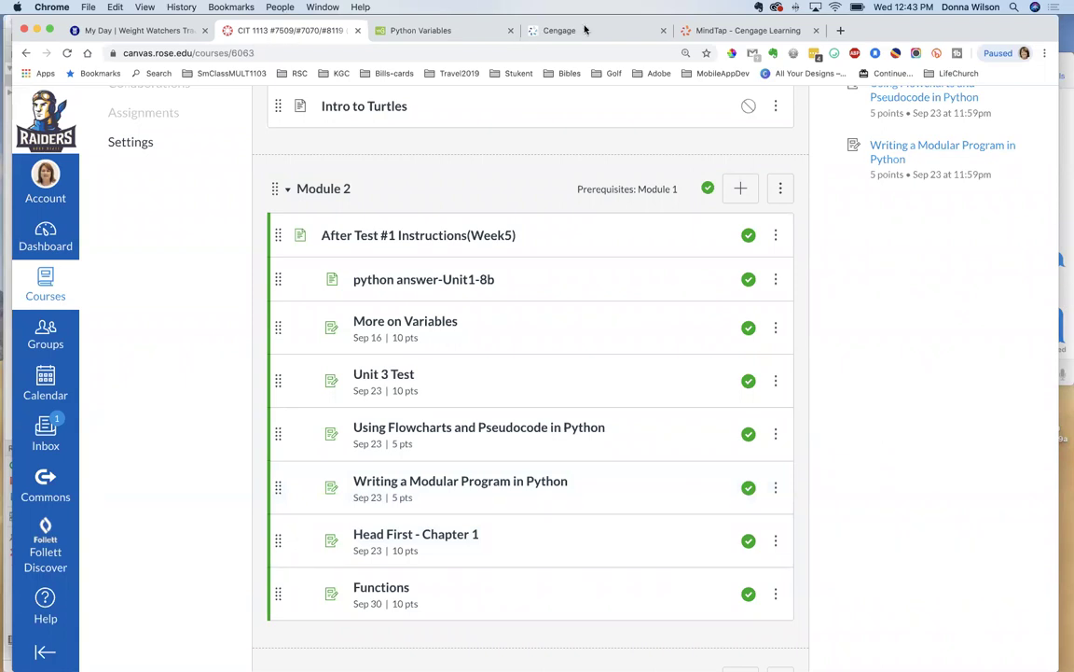
Step: Close the Writing a Modular Program in Python lab in MindTap and try to open the Read activity of Unit 3
left_click(737, 31)
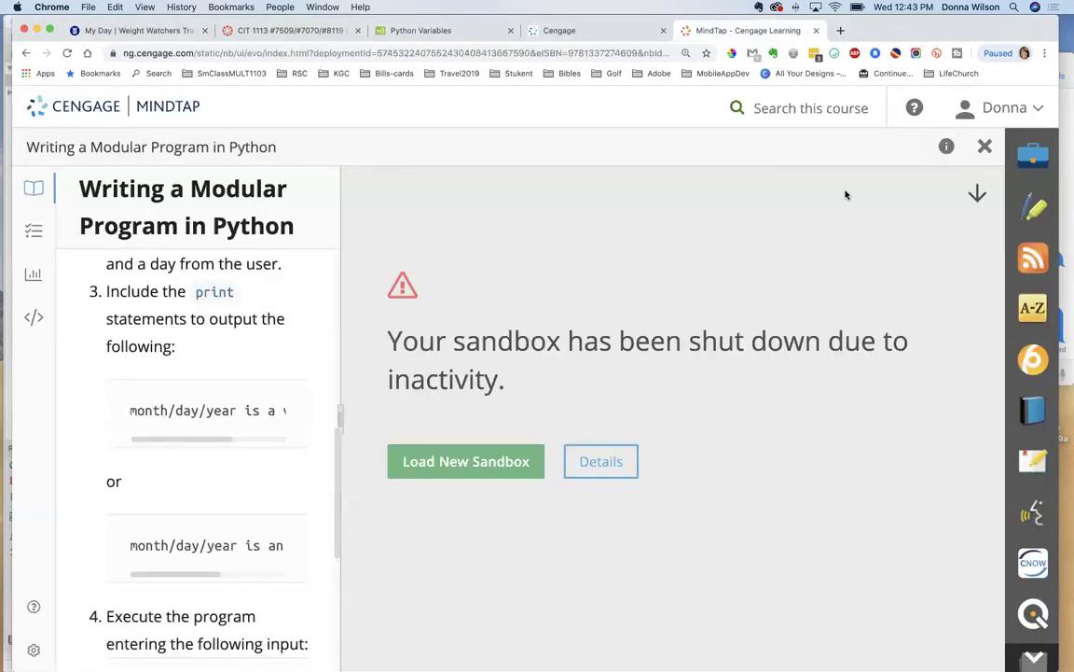
left_click(984, 149)
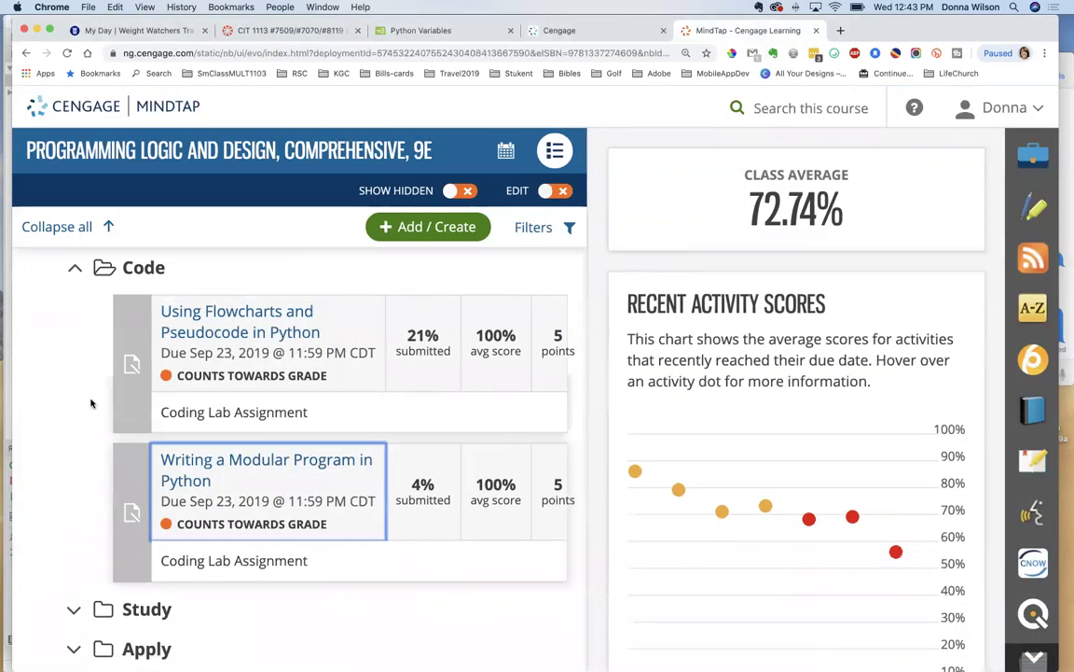
scroll(261, 376, "up", 5)
scroll(261, 376, "up", 2)
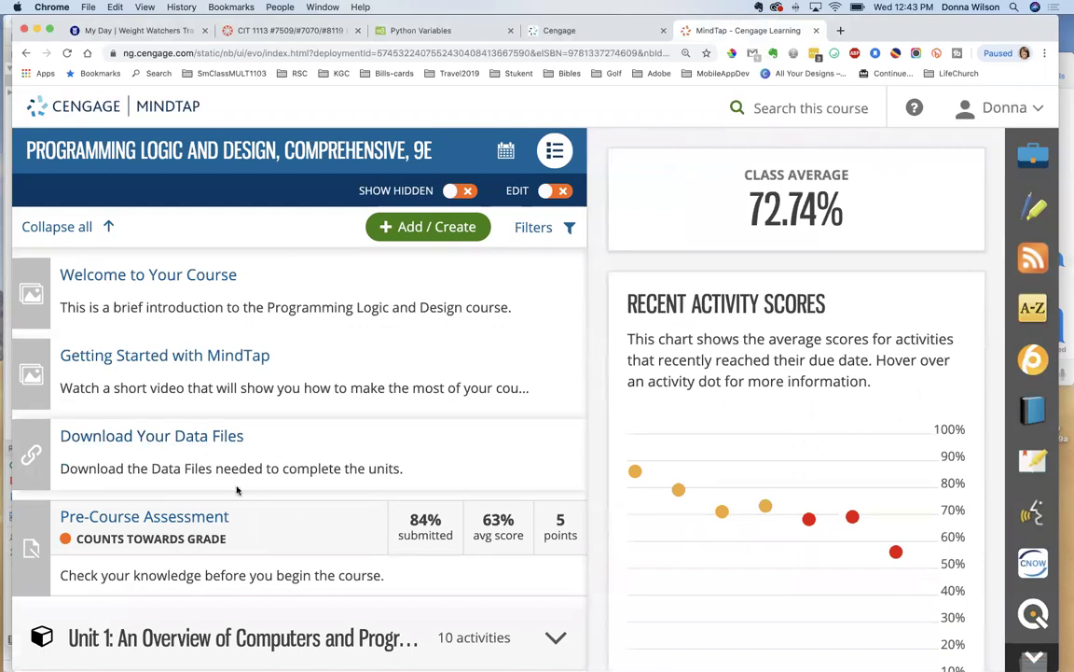
scroll(236, 490, "down", 1)
scroll(236, 489, "down", 4)
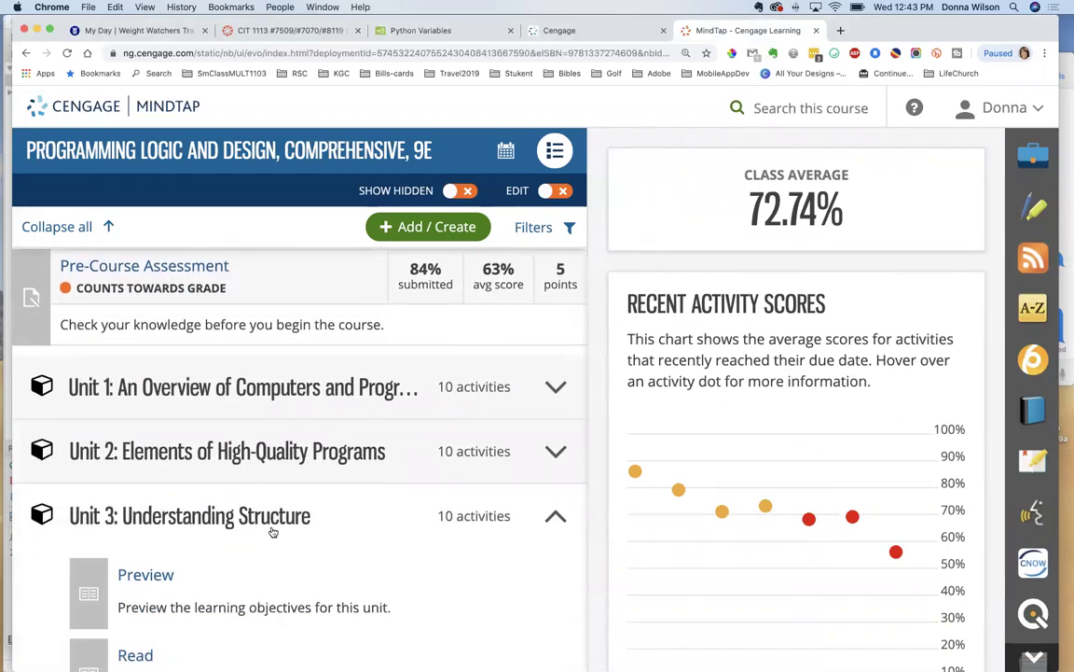
scroll(246, 480, "down", 2)
left_click(136, 532)
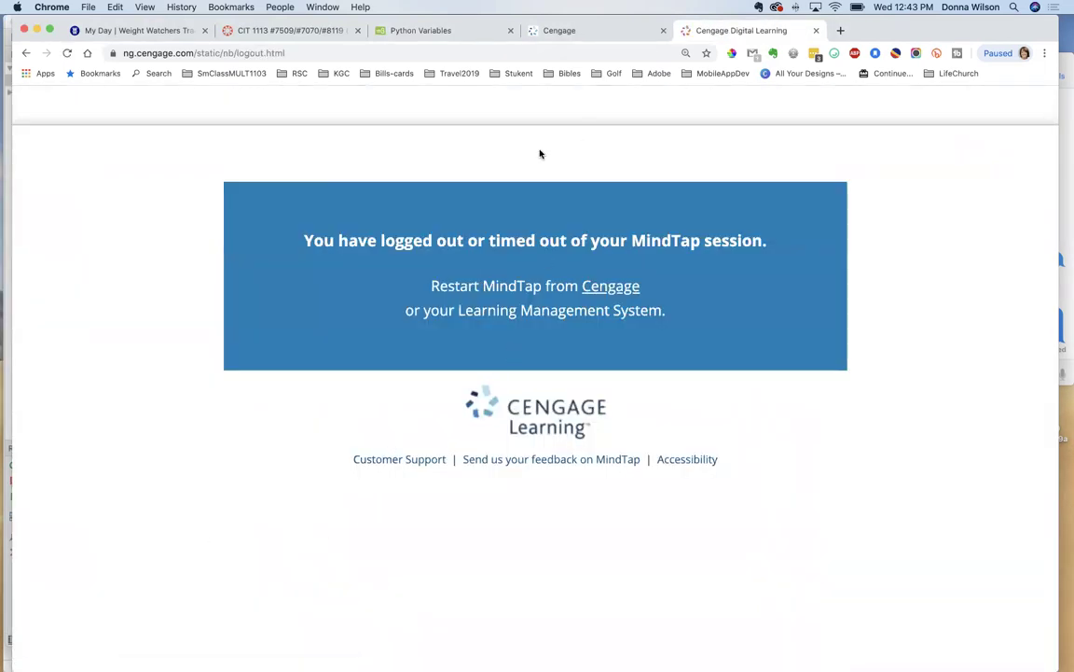
Step: Sign in to Cengage with the prefilled credentials and open the FA19-930 course in MindTap
left_click(571, 31)
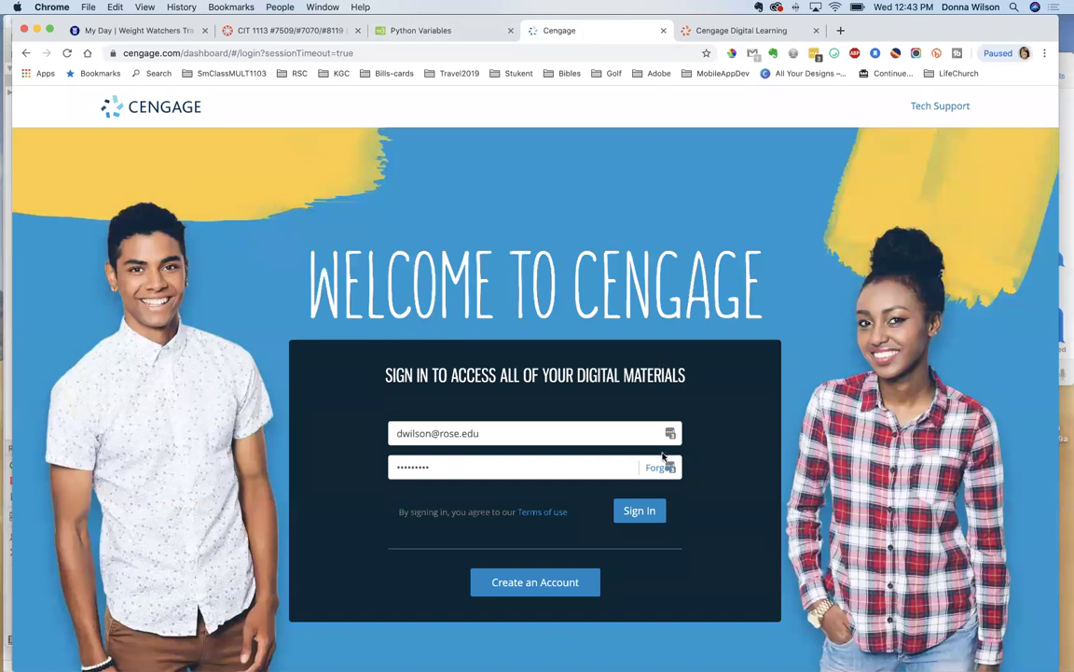
left_click(639, 513)
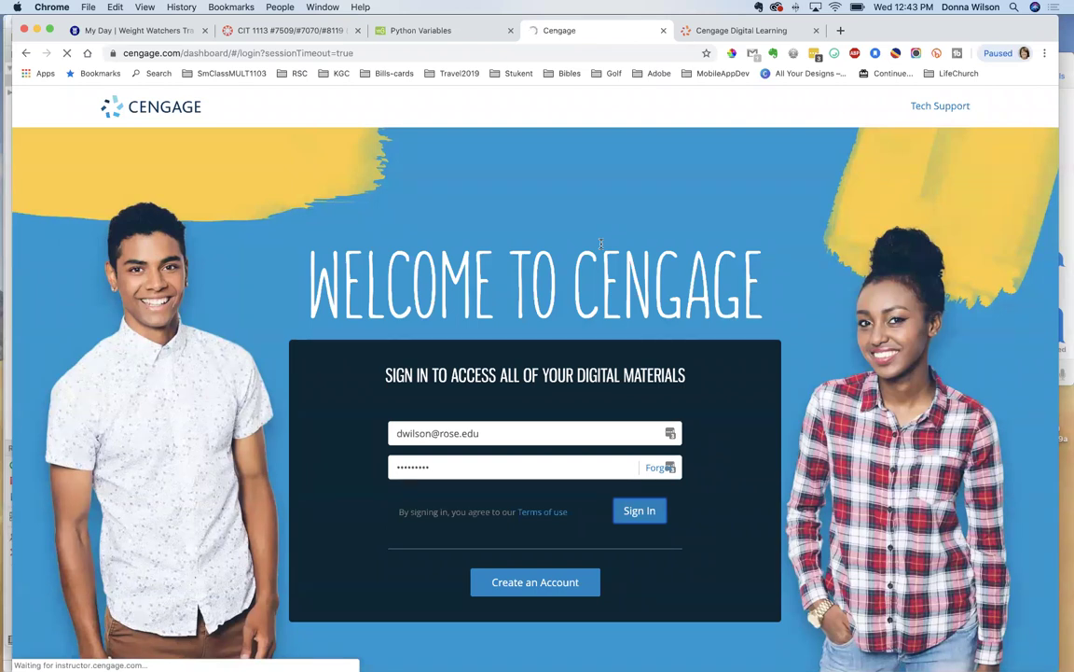
scroll(469, 479, "down", 3)
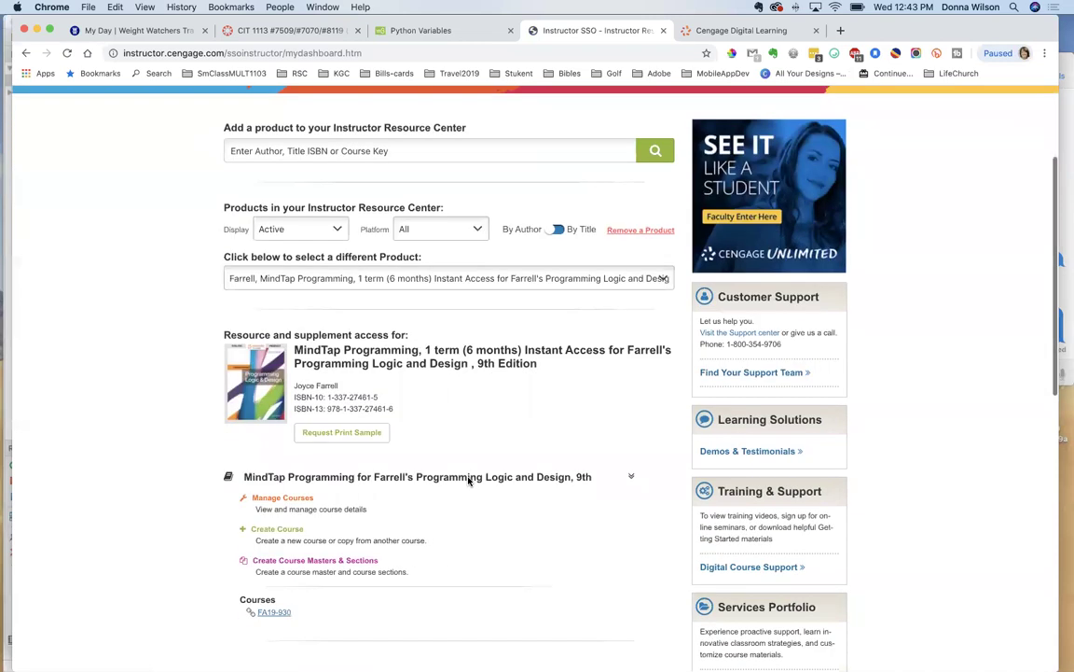
scroll(373, 485, "down", 2)
left_click(270, 506)
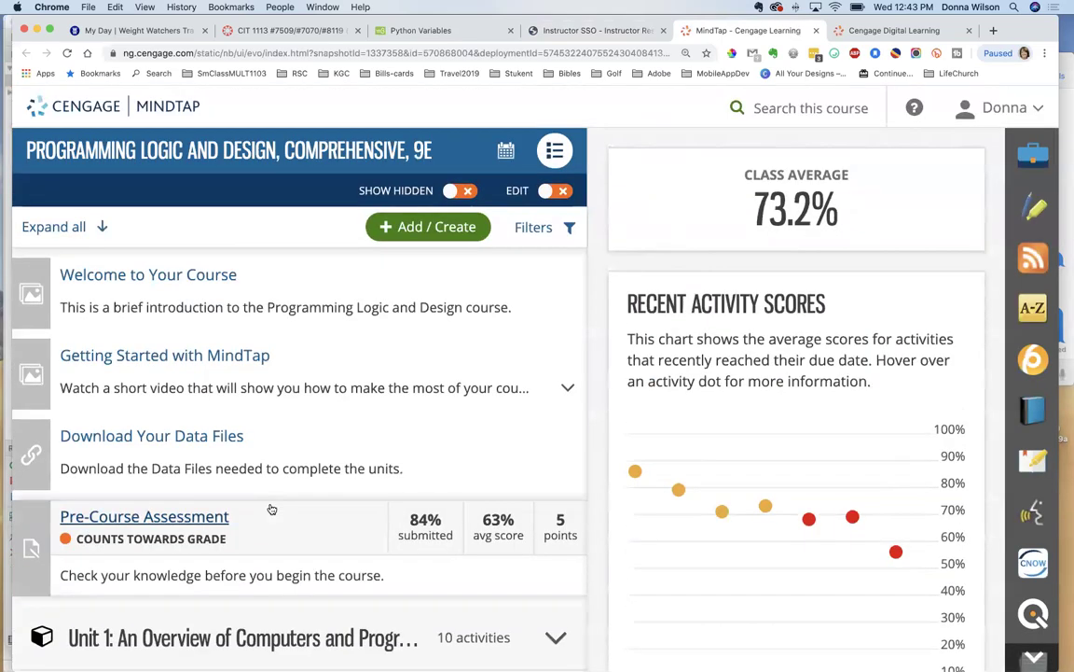
Step: Expand Unit 3: Understanding Structure and open its Read activity
scroll(477, 459, "down", 3)
scroll(477, 459, "down", 3)
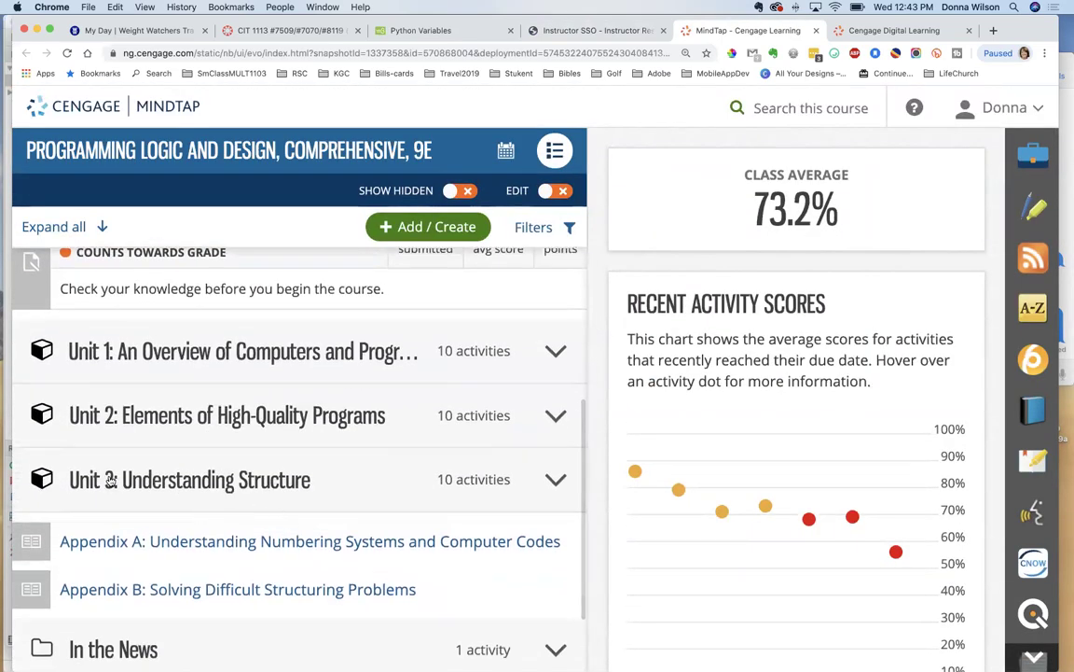
left_click(555, 480)
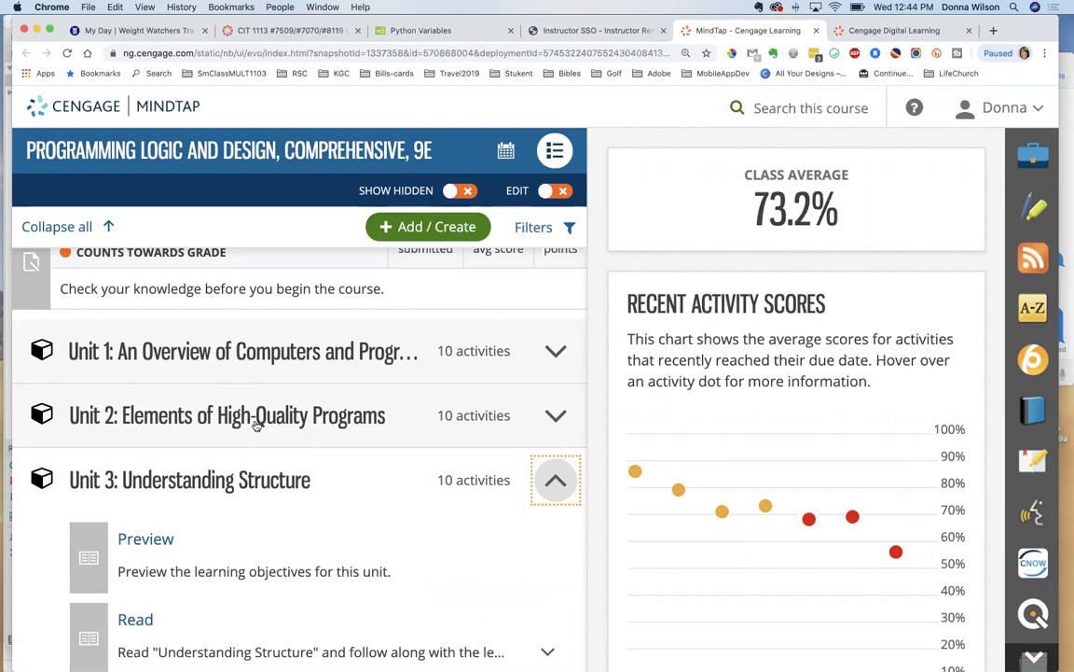
scroll(256, 424, "down", 1)
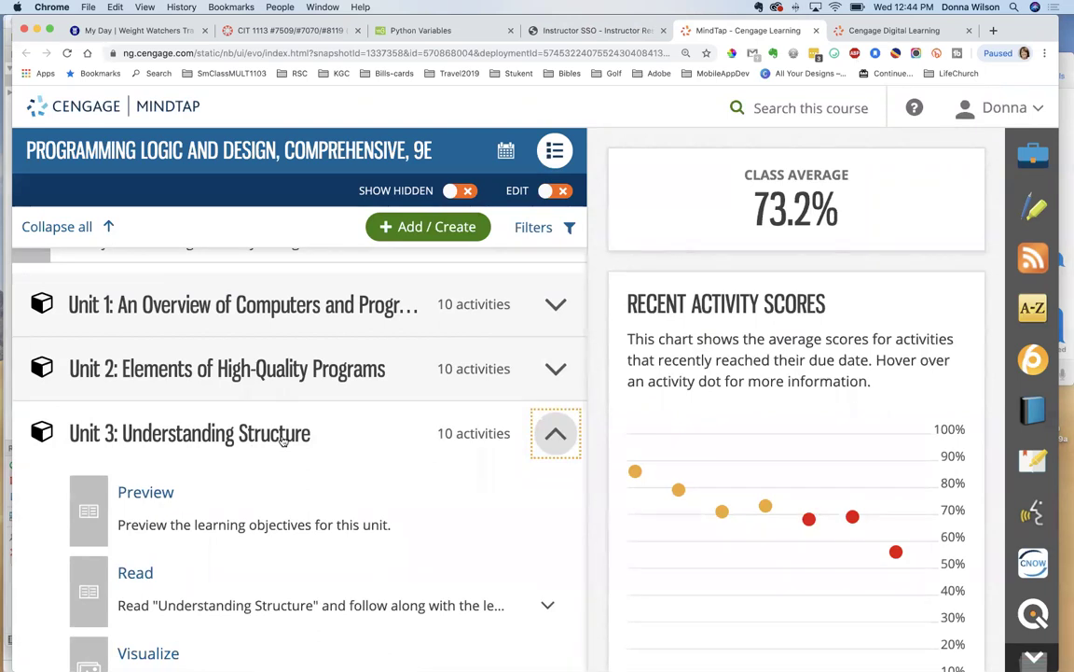
scroll(283, 440, "down", 5)
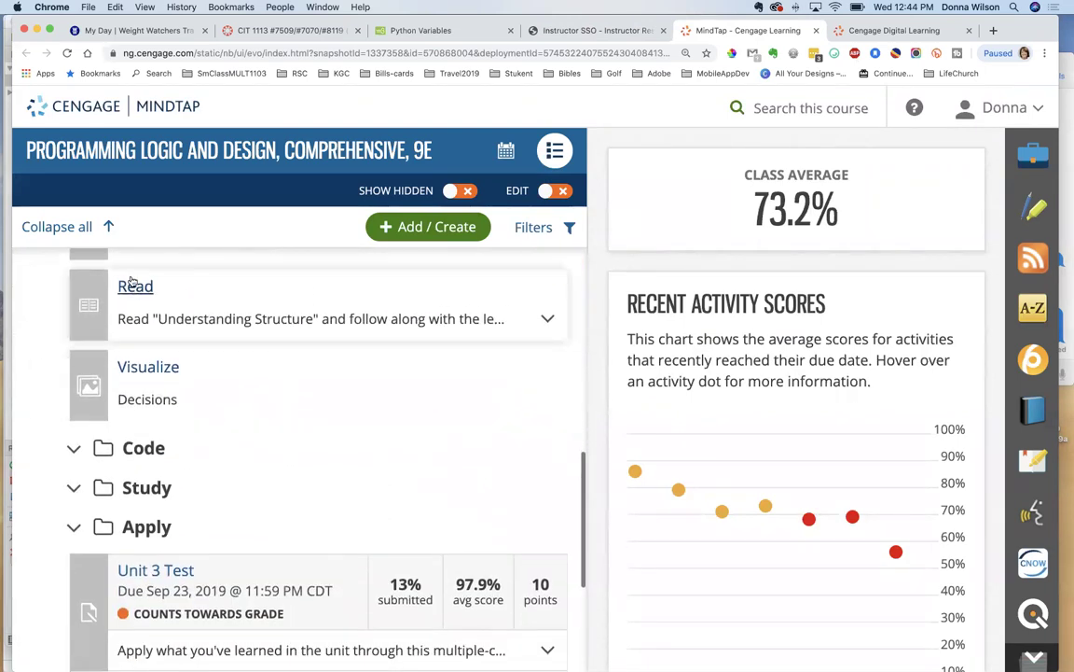
left_click(133, 288)
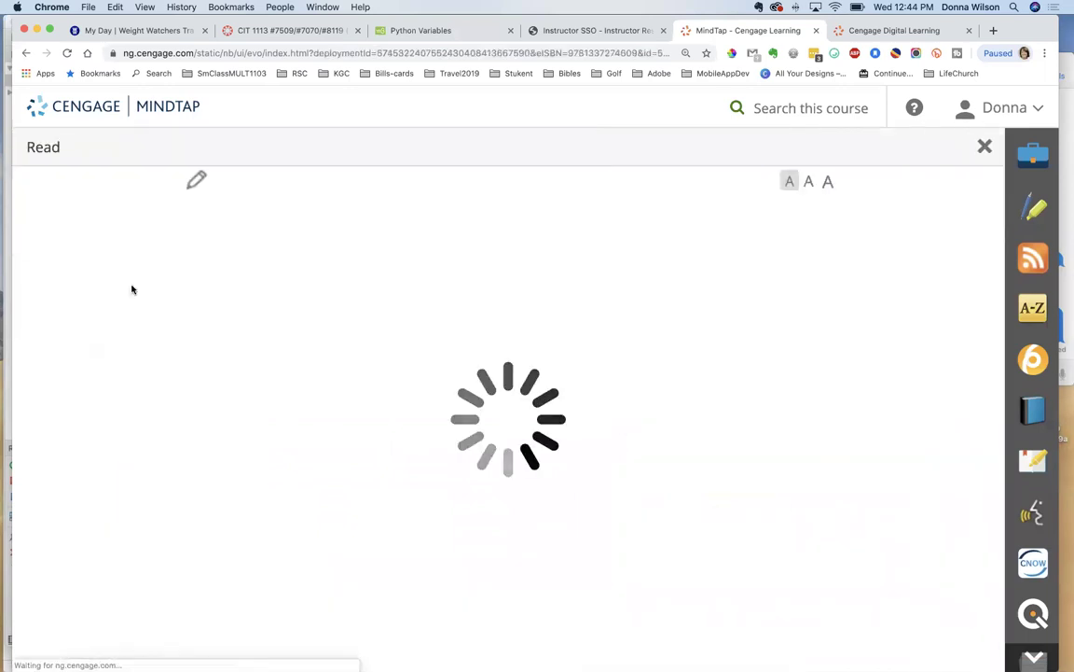